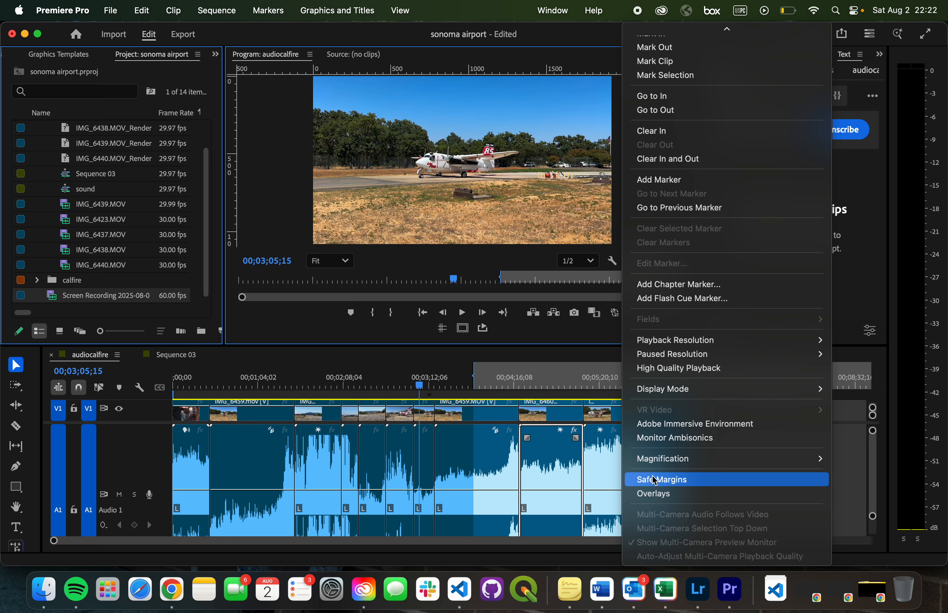
# Enlarge the Program Monitor by widening it and giving it more height over the timeline.
pyautogui.click(571, 339)
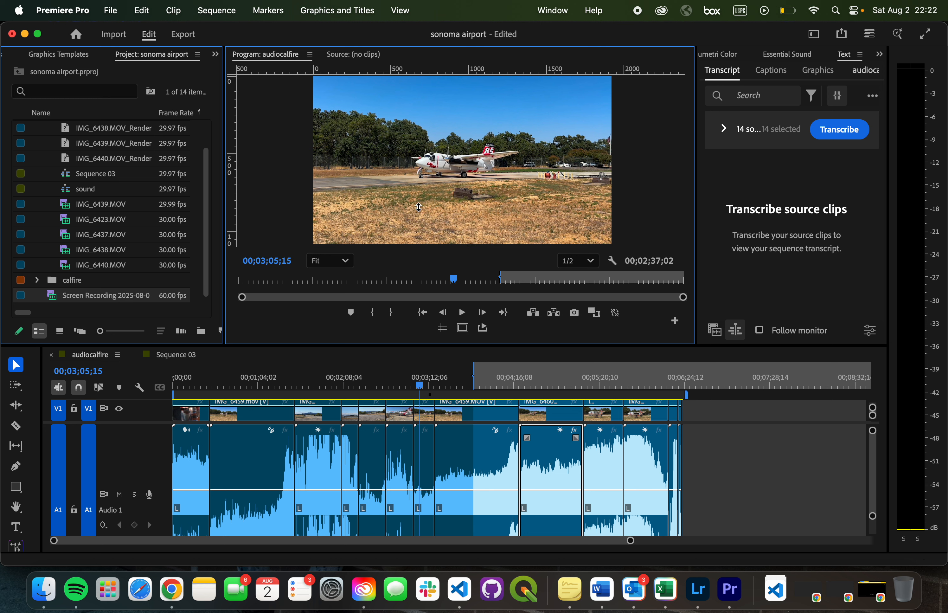
pyautogui.moveTo(236, 177)
pyautogui.mouseDown()
pyautogui.moveTo(236, 189)
pyautogui.moveTo(256, 188)
pyautogui.moveTo(293, 171)
pyautogui.moveTo(323, 175)
pyautogui.moveTo(322, 161)
pyautogui.moveTo(394, 164)
pyautogui.moveTo(222, 166)
pyautogui.mouseUp()
pyautogui.moveTo(696, 168); pyautogui.dragTo(748, 179)
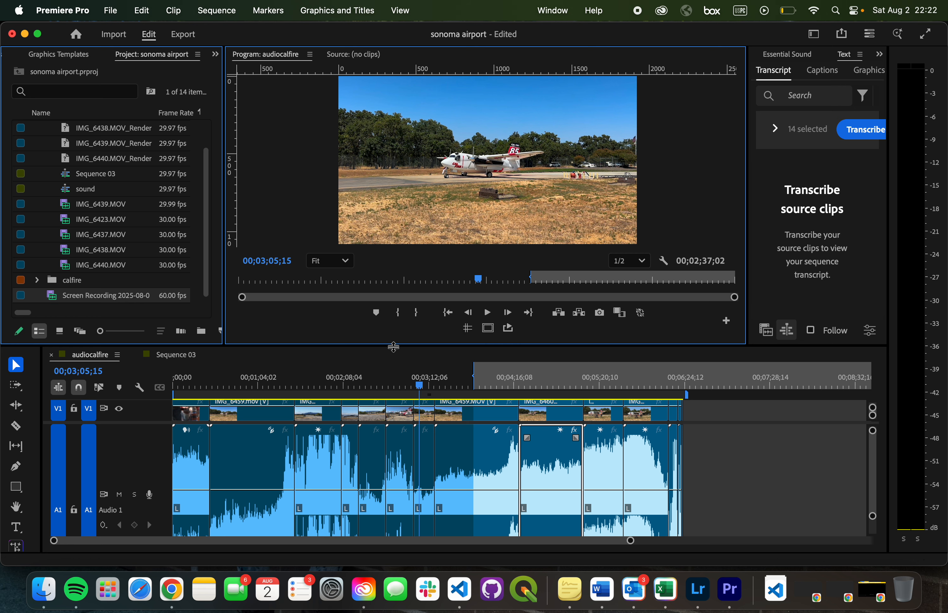
pyautogui.moveTo(394, 347); pyautogui.dragTo(415, 459)
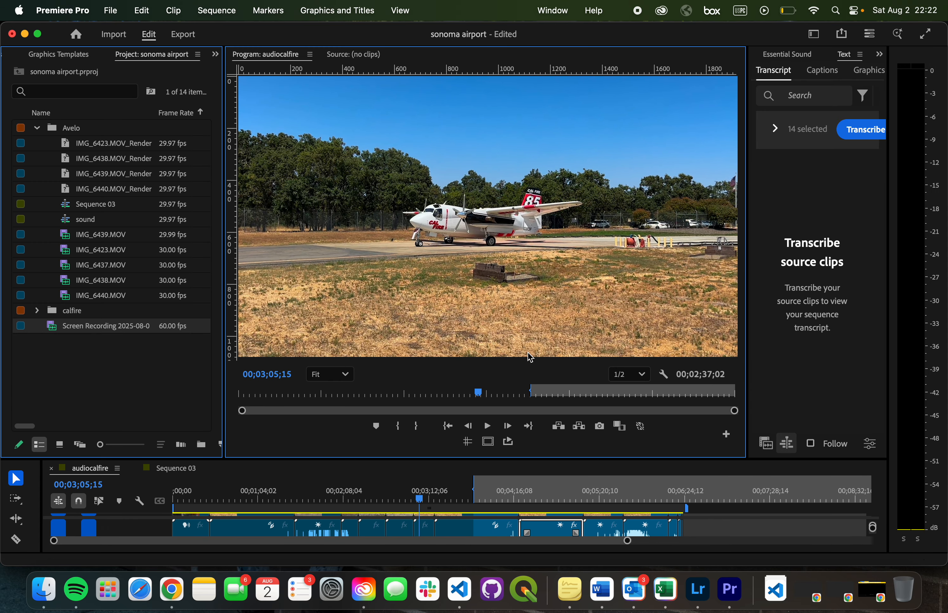
# Play the audiocalfire sequence and move the playhead to 00;03;22;04.
pyautogui.press('space')
pyautogui.moveTo(426, 506); pyautogui.dragTo(448, 510)
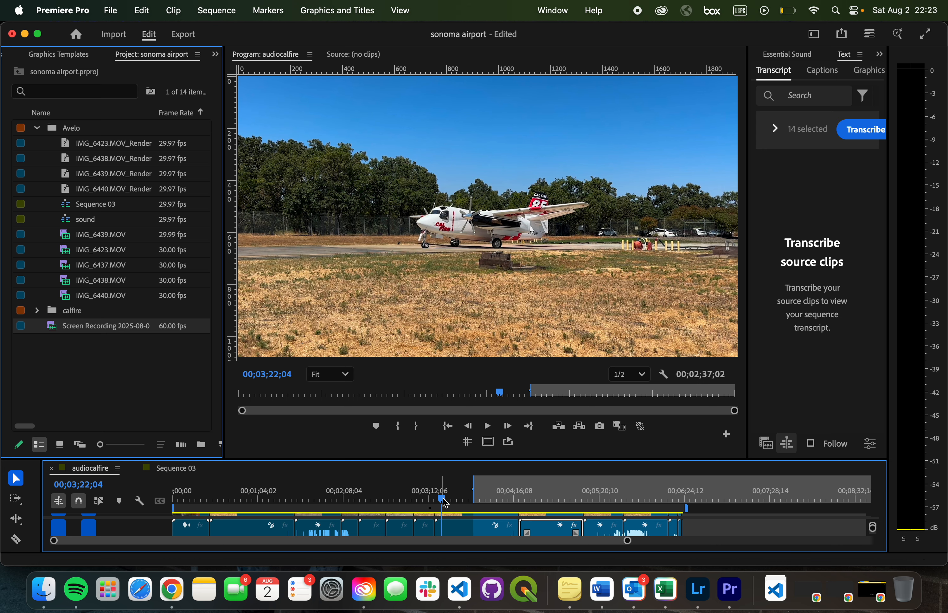
pyautogui.press('super+z')
pyautogui.press('super+z')
# Give the timeline more height and reduce the height of track A1 so both channels and track A2 fit.
pyautogui.moveTo(403, 459); pyautogui.dragTo(402, 352)
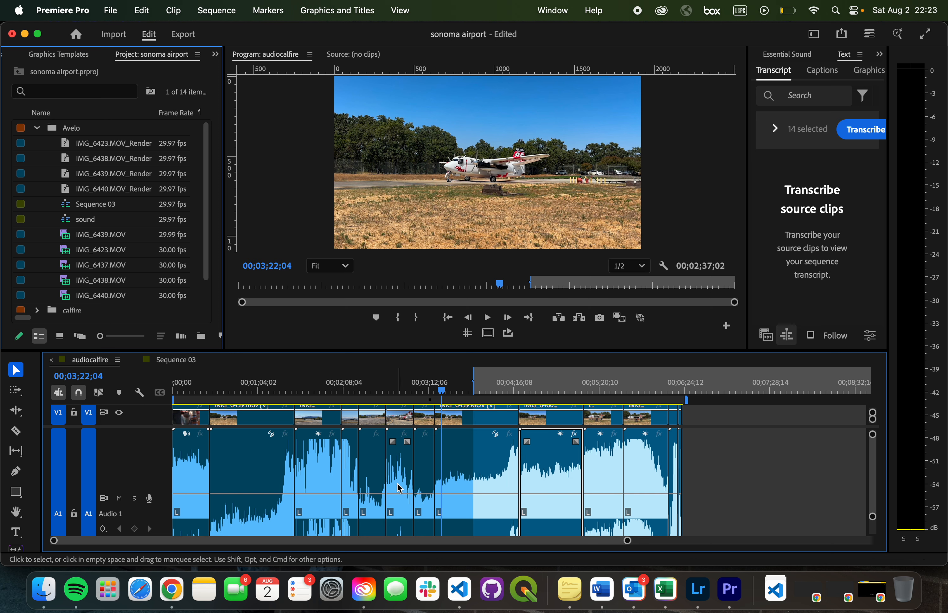
pyautogui.scroll(-3, 401, 488)
pyautogui.scroll(4, 401, 489)
pyautogui.scroll(-3, 235, 477)
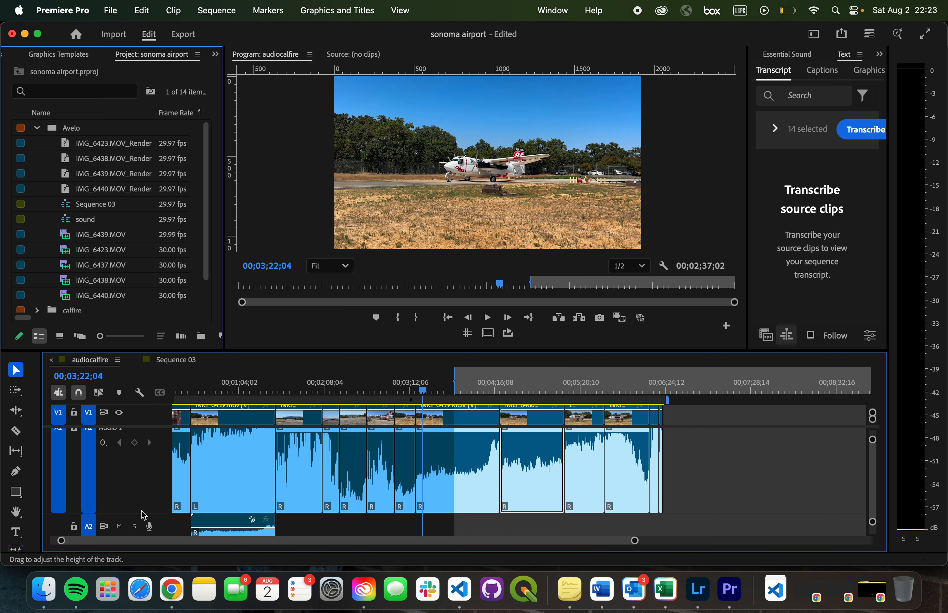
pyautogui.moveTo(142, 512); pyautogui.dragTo(136, 442)
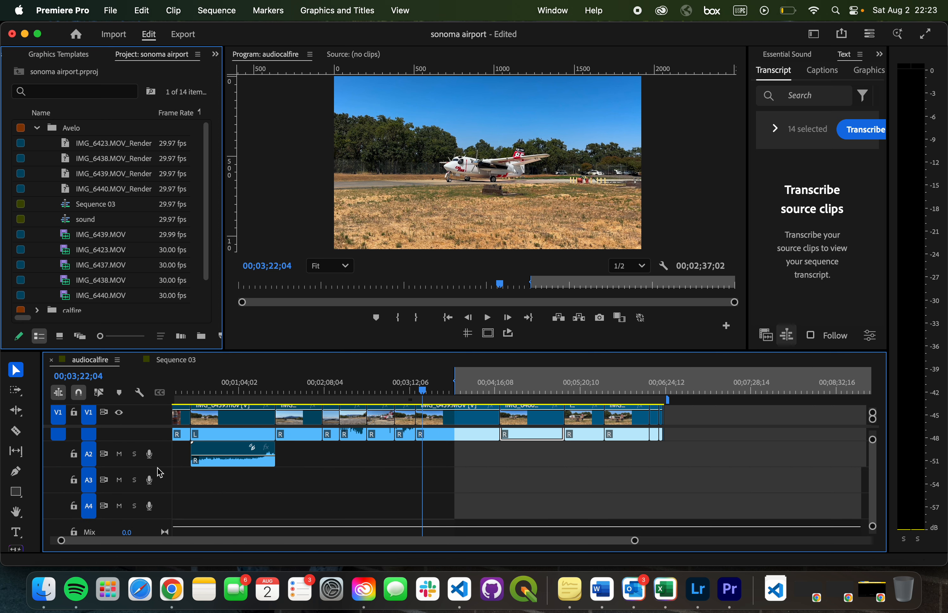
pyautogui.scroll(4, 160, 473)
pyautogui.moveTo(134, 525); pyautogui.dragTo(143, 493)
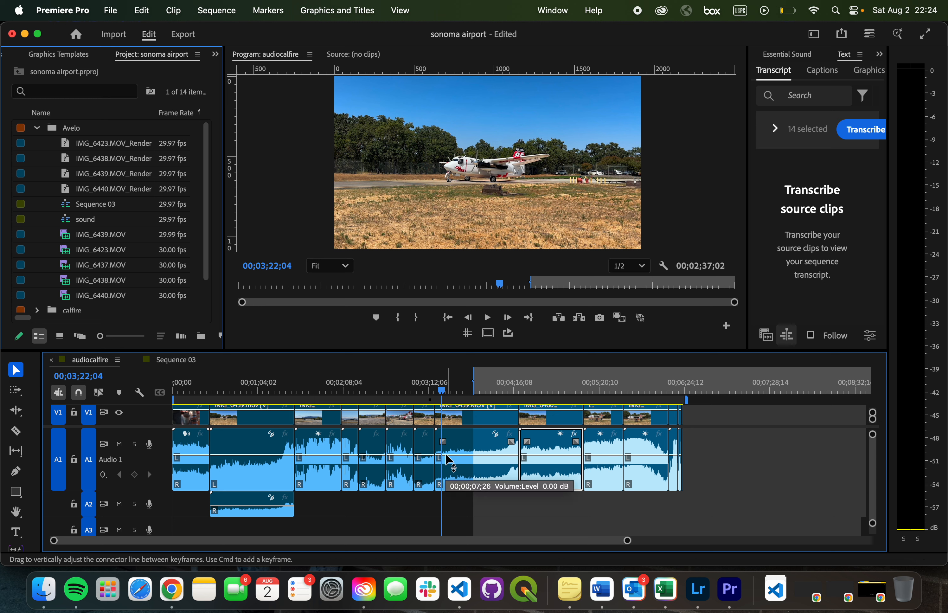
# Select the IMG_6459.MOV audio at 00;03;22;04 and magnify the timeline around the playhead.
pyautogui.click(461, 438)
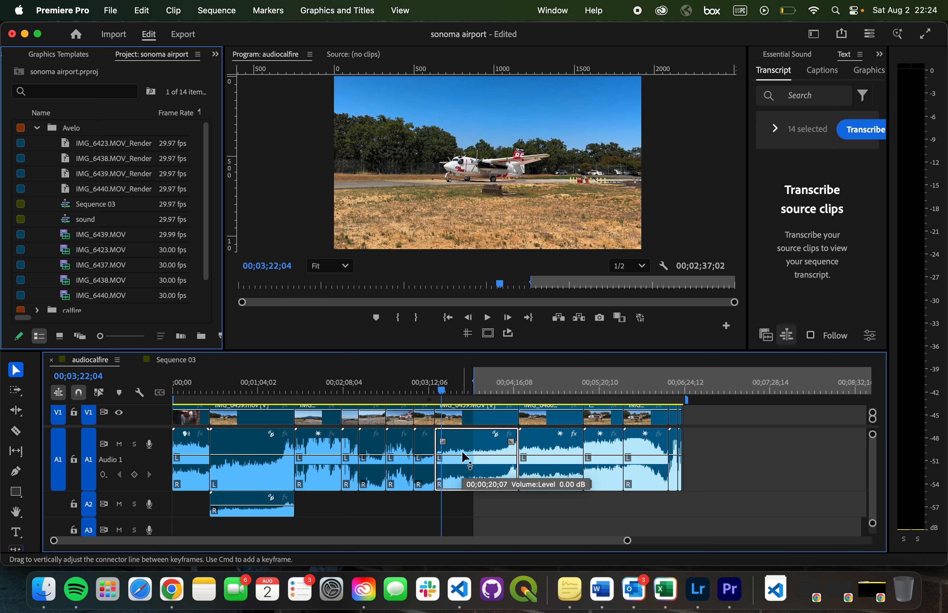
pyautogui.press('=')
pyautogui.press('=')
pyautogui.press('=')
pyautogui.press('=')
pyautogui.press('=')
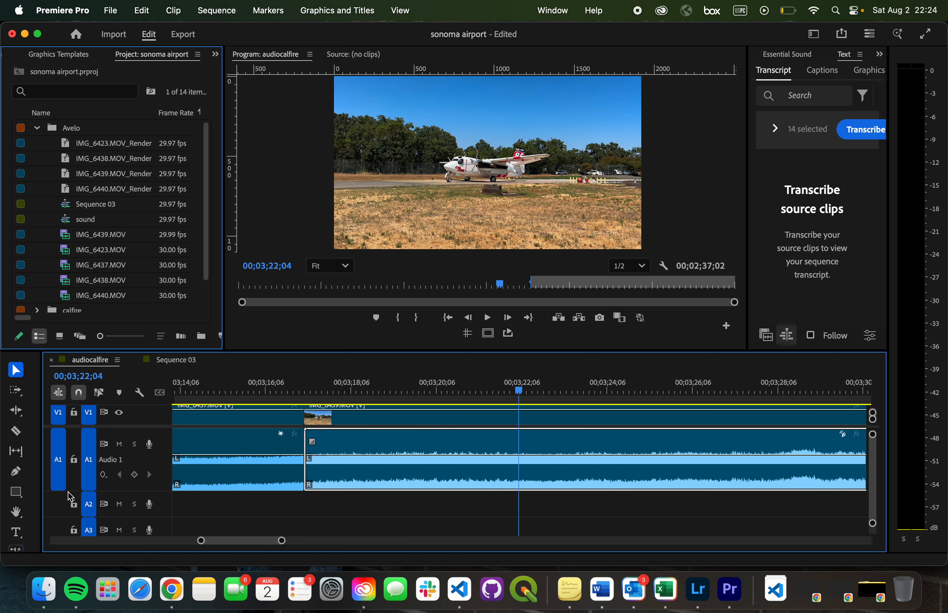
# Increase the height of track A1 and enlarge the timeline area until audio tracks A2 to A4 fit.
pyautogui.moveTo(68, 490); pyautogui.dragTo(68, 523)
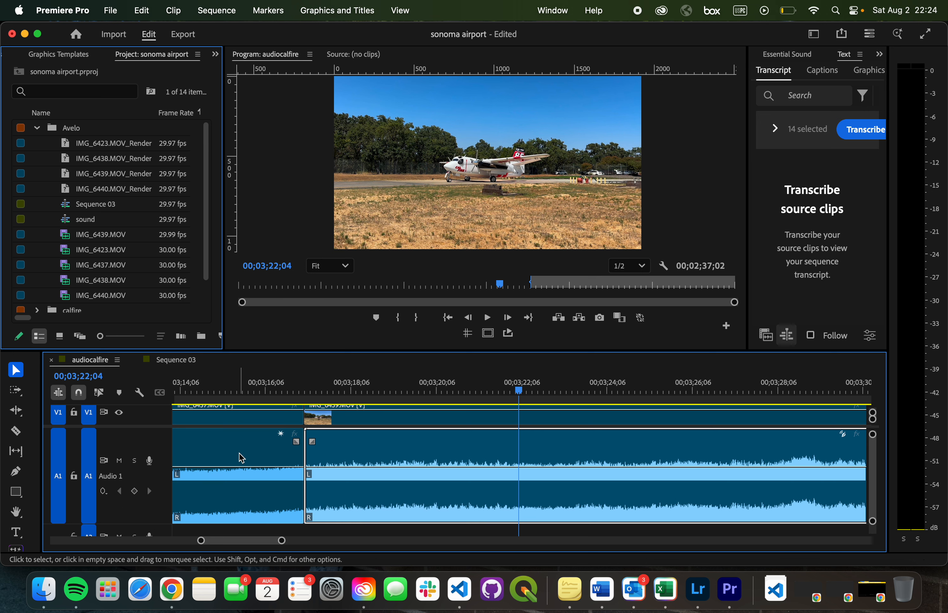
pyautogui.moveTo(71, 525)
pyautogui.mouseDown()
pyautogui.moveTo(71, 465)
pyautogui.moveTo(78, 532)
pyautogui.mouseUp()
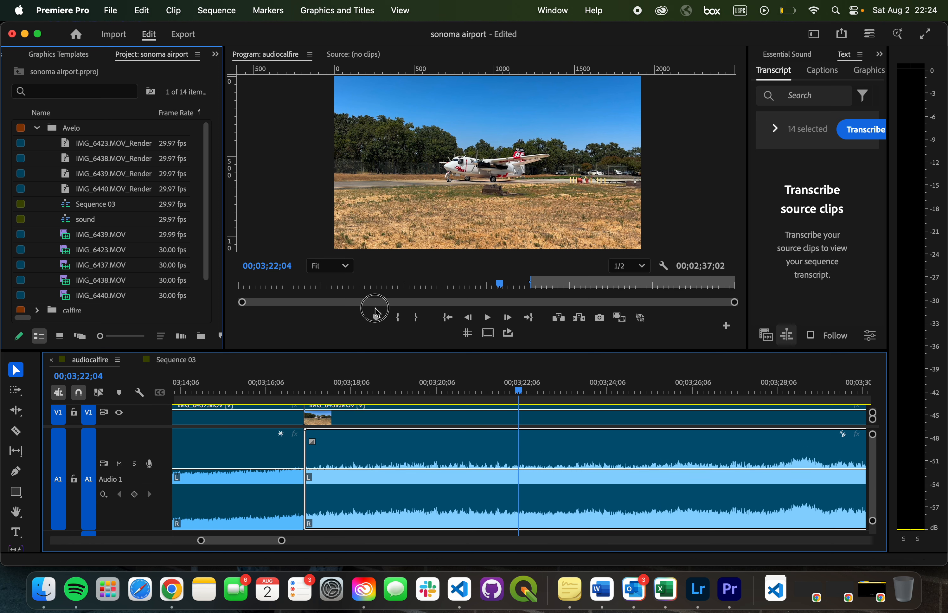
pyautogui.moveTo(374, 350); pyautogui.dragTo(364, 257)
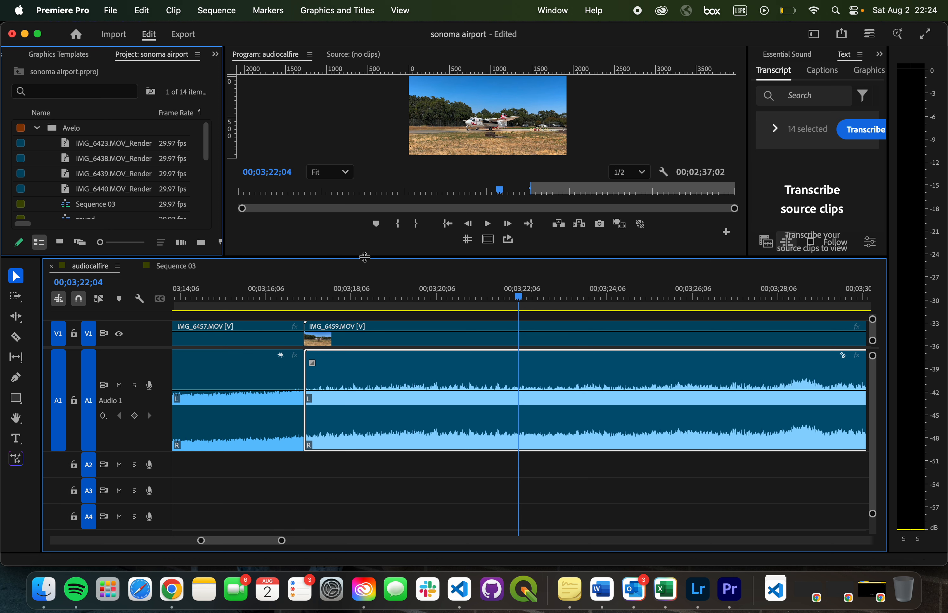
# Play IMG_6459.MOV from 00;03;22;04 for a few seconds to check its level on the audio meters.
pyautogui.hscroll(2, 279, 399)
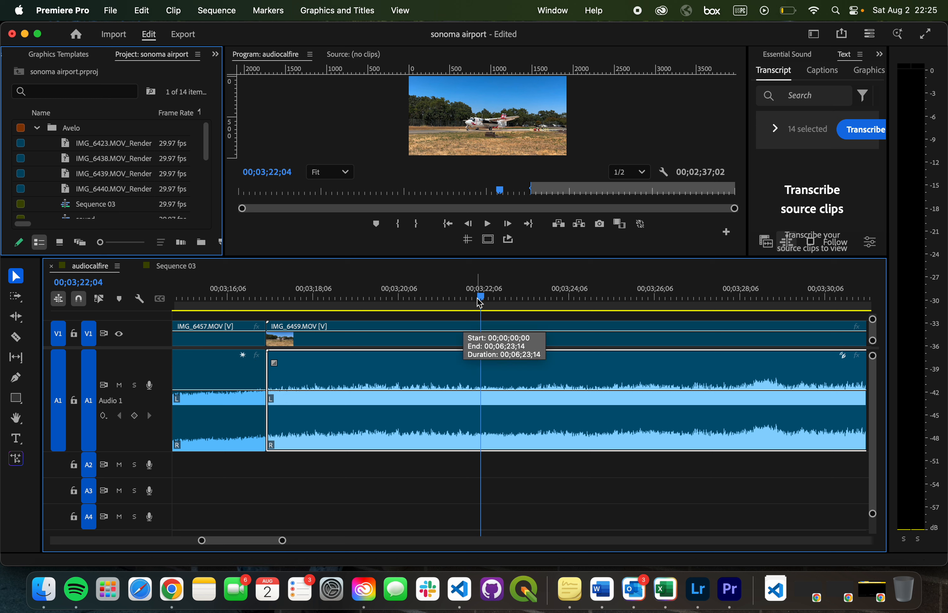
pyautogui.press('space')
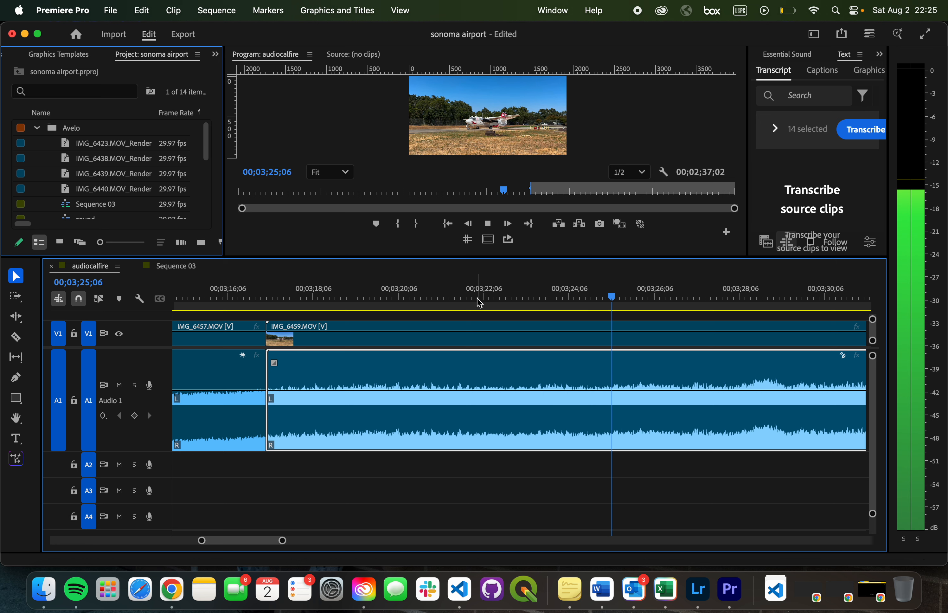
pyautogui.press('space')
# Move the sequence's In point further into IMG_6459.MOV so the marked range lasts about 00;02;20;25.
pyautogui.press('-')
pyautogui.press('-')
pyautogui.press('-')
pyautogui.press('-')
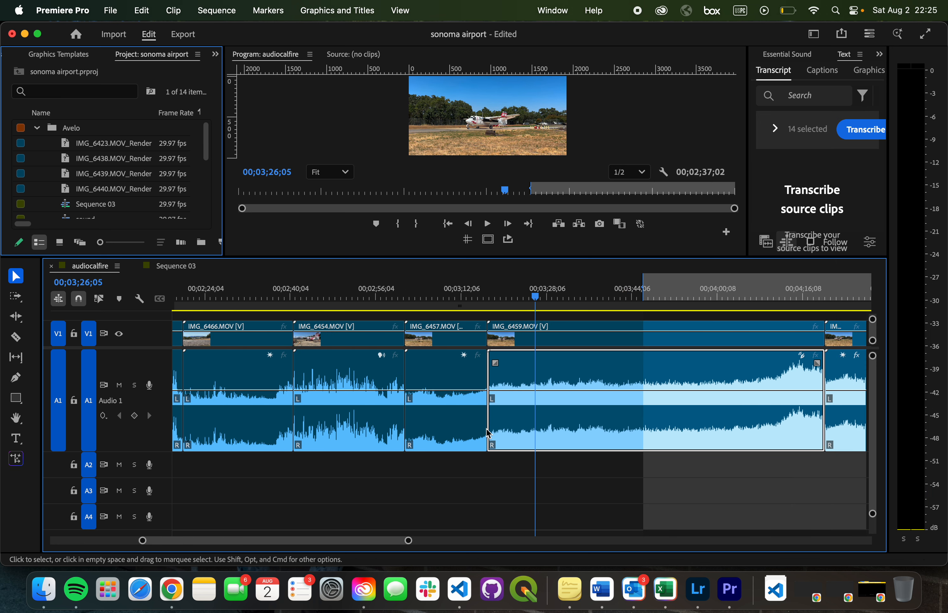
pyautogui.hscroll(5, 490, 434)
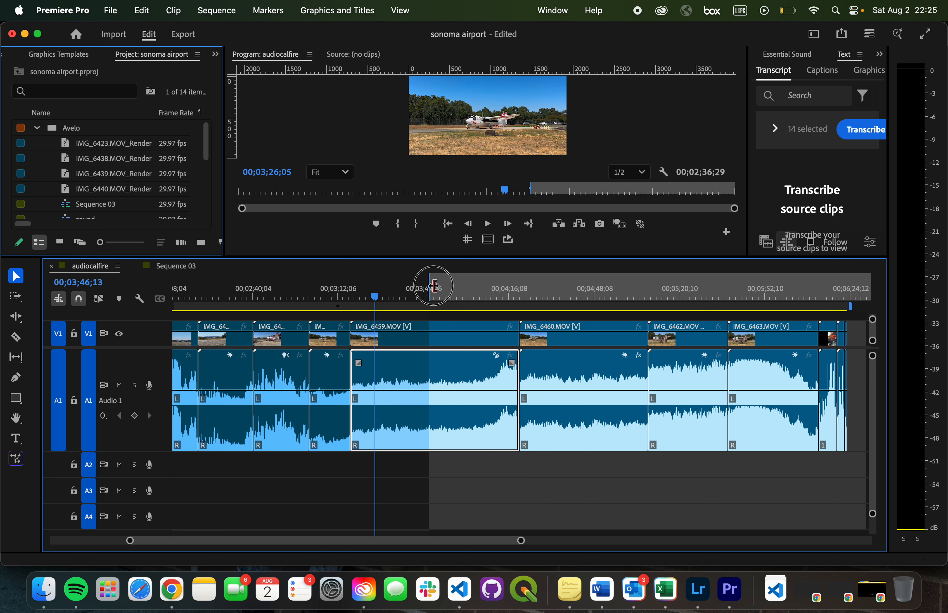
pyautogui.moveTo(430, 286); pyautogui.dragTo(473, 286)
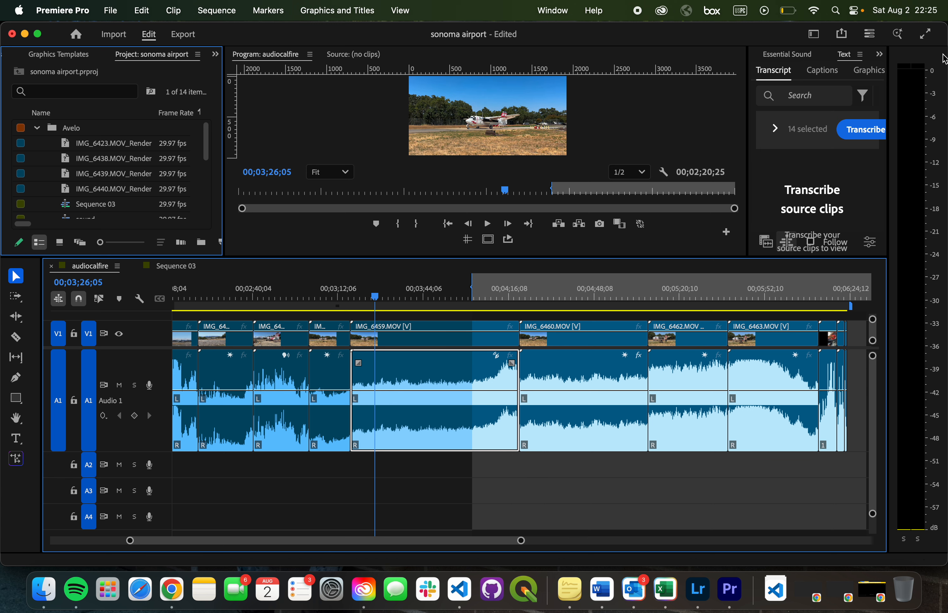
# Activate the Audio Meters, dock them beside the timeline and narrow them to a slim column.
pyautogui.click(548, 16)
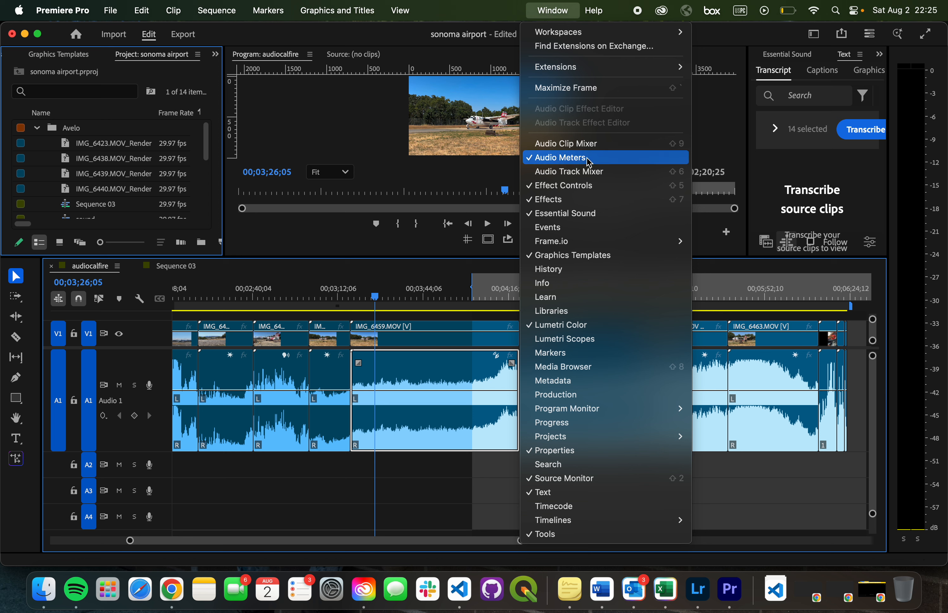
pyautogui.click(562, 162)
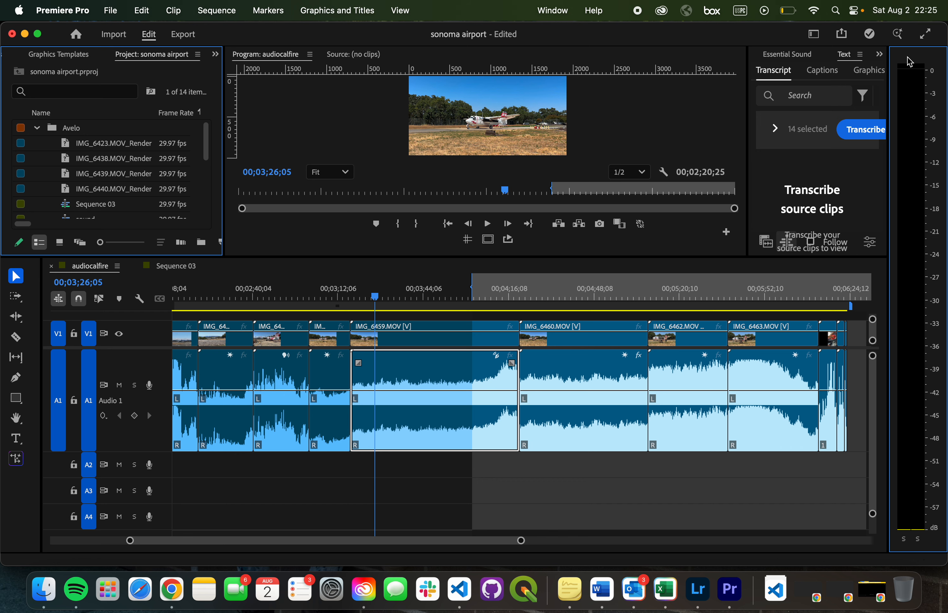
pyautogui.moveTo(907, 58)
pyautogui.mouseDown()
pyautogui.moveTo(898, 215)
pyautogui.moveTo(834, 438)
pyautogui.moveTo(823, 417)
pyautogui.mouseUp()
pyautogui.moveTo(911, 54); pyautogui.dragTo(876, 418)
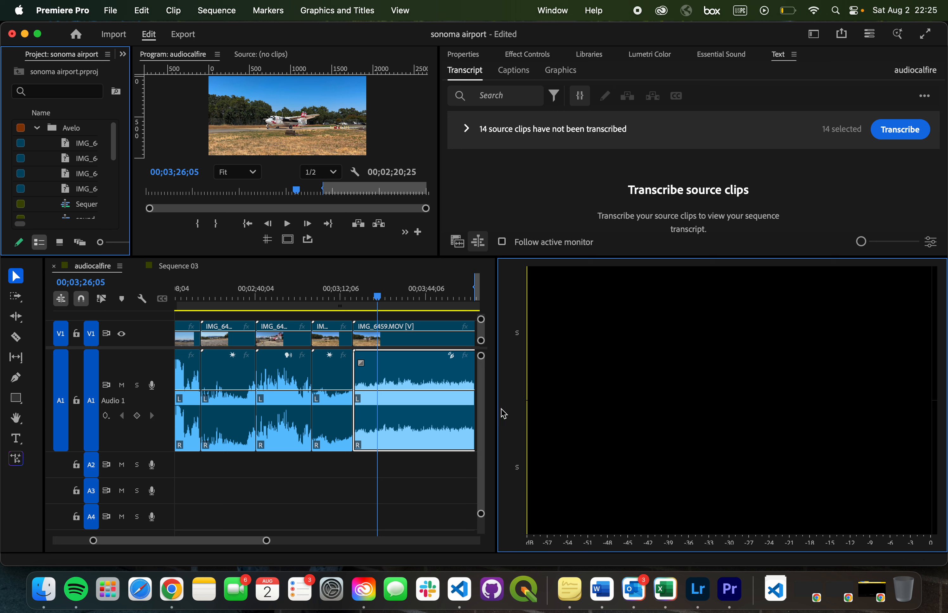
pyautogui.moveTo(497, 410); pyautogui.dragTo(881, 438)
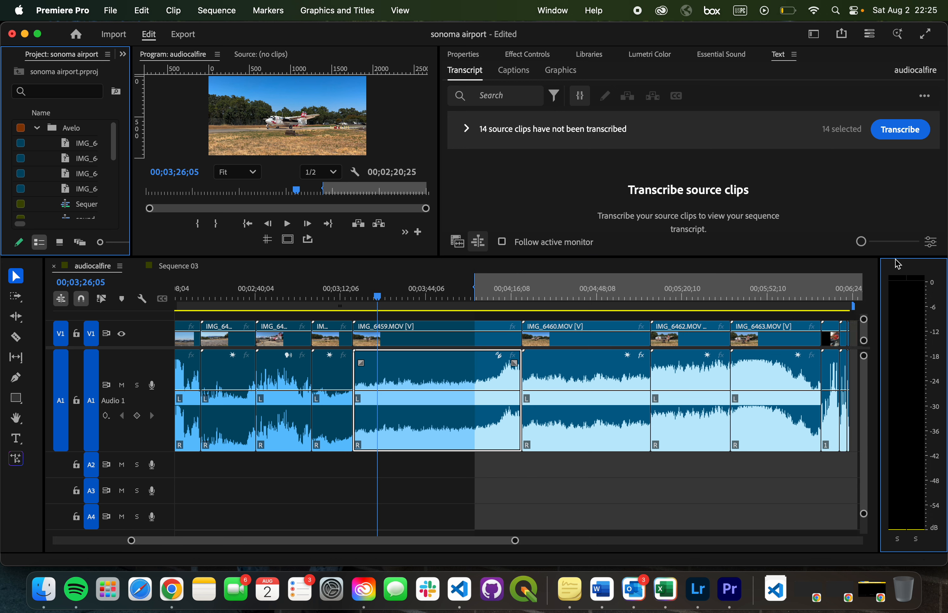
# Dock the Audio Meters as a slim full-height column at the workspace edge and rebalance the Project, Program Monitor and Text panel widths.
pyautogui.moveTo(895, 259); pyautogui.dragTo(944, 289)
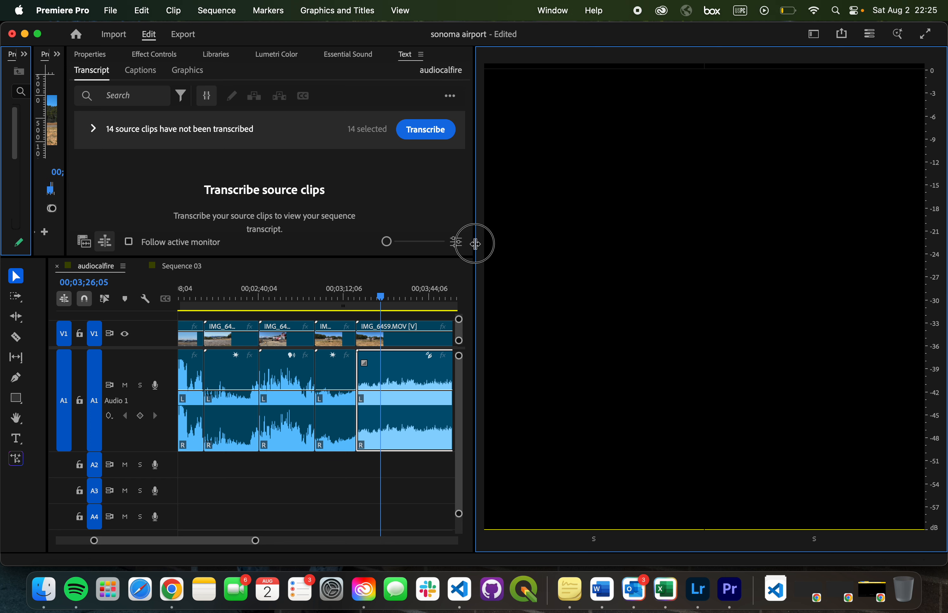
pyautogui.moveTo(475, 244); pyautogui.dragTo(891, 299)
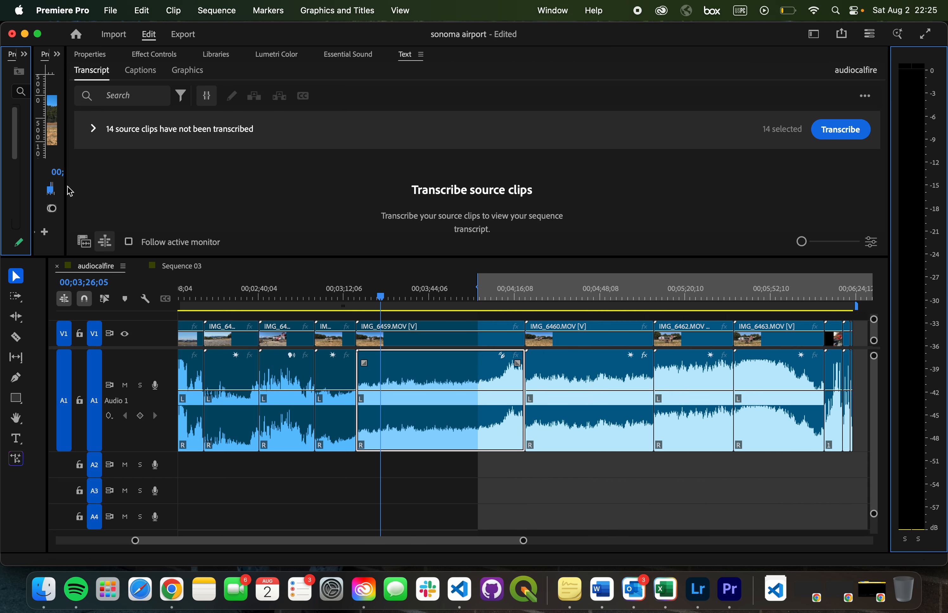
pyautogui.moveTo(72, 187); pyautogui.dragTo(702, 232)
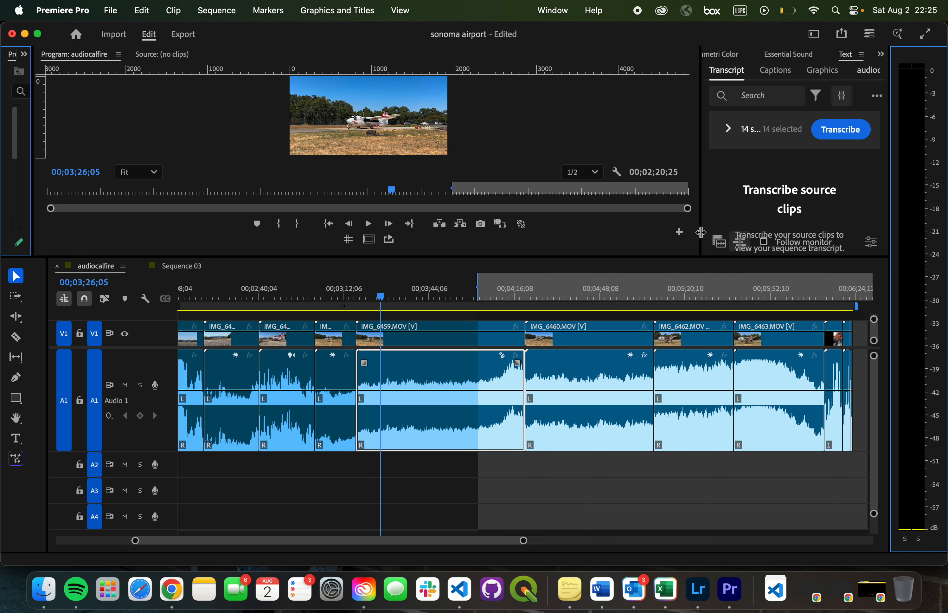
pyautogui.moveTo(33, 159); pyautogui.dragTo(260, 170)
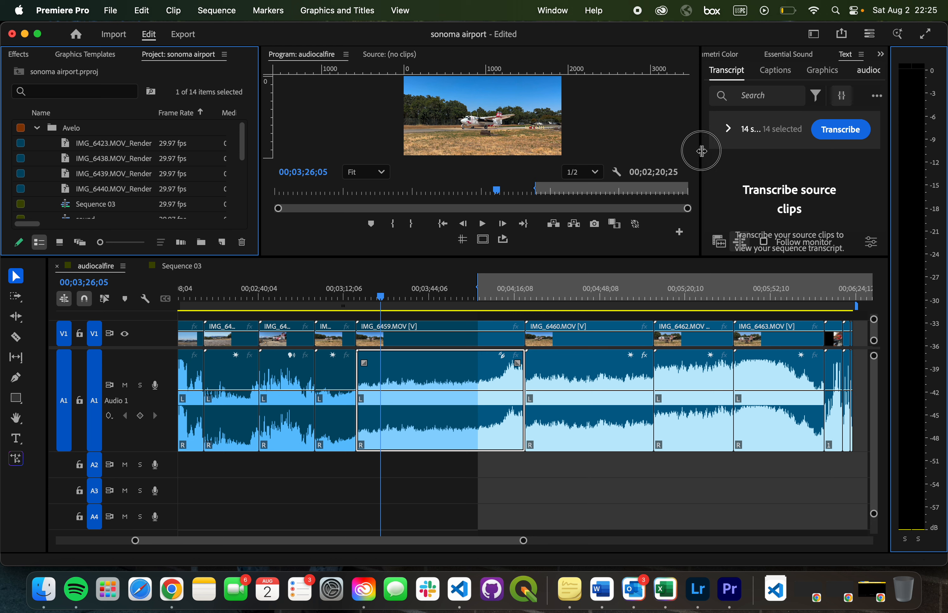
pyautogui.moveTo(701, 155); pyautogui.dragTo(640, 151)
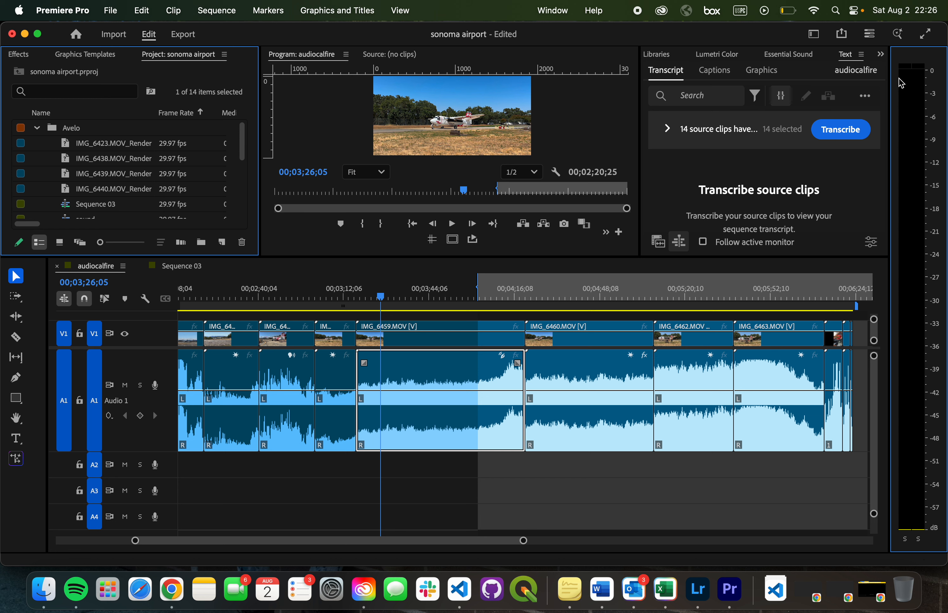
# Play the sequence briefly from 00;06;16;16 to check the end clips' level on the audio meters.
pyautogui.click(510, 299)
pyautogui.moveTo(511, 303); pyautogui.dragTo(513, 307)
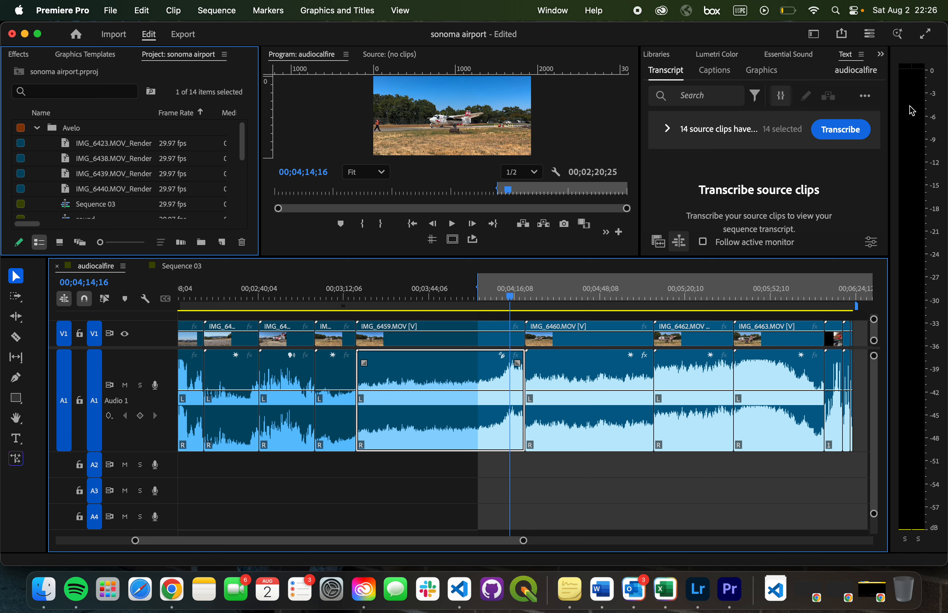
pyautogui.moveTo(838, 302); pyautogui.dragTo(839, 306)
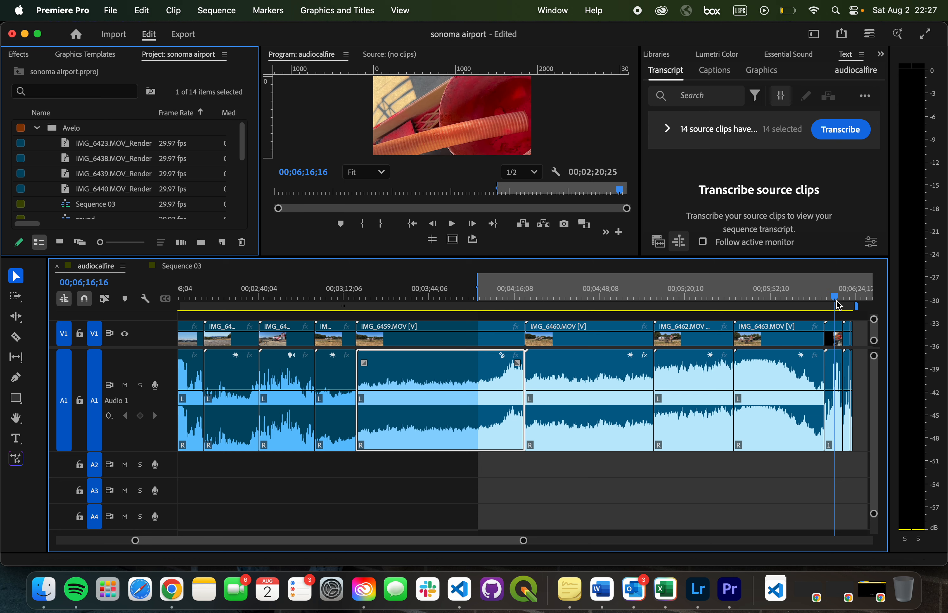
pyautogui.press('space')
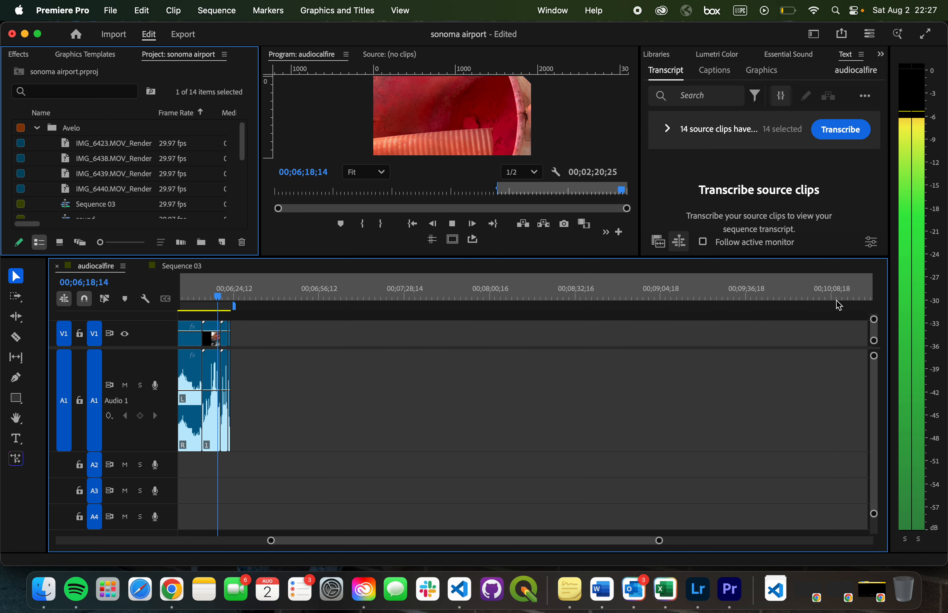
pyautogui.press('space')
# Move the playhead to 00;04;06;26, select the IMG_6460.MOV audio and play the sequence to check its levels.
pyautogui.hscroll(-5, 292, 400)
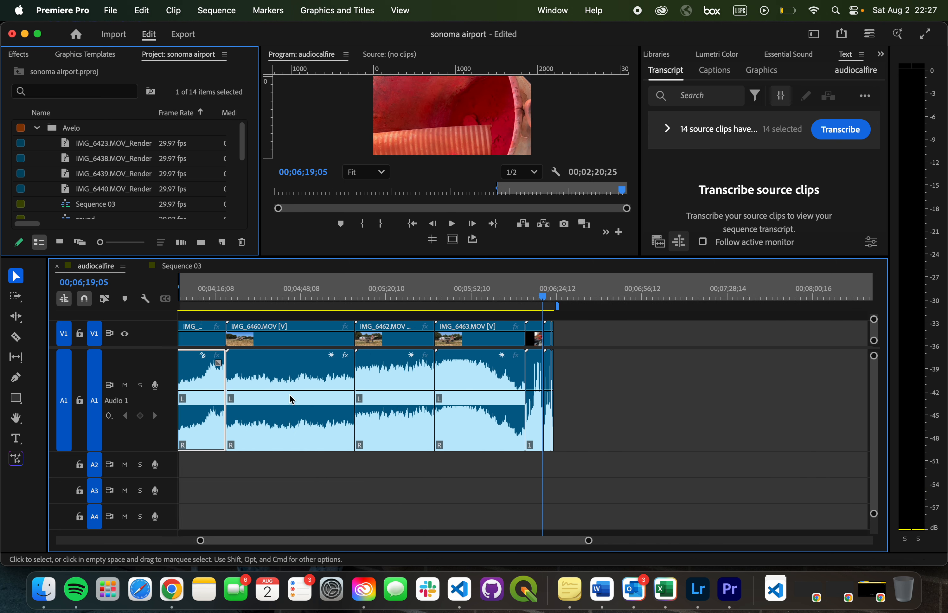
pyautogui.hscroll(-3, 292, 400)
pyautogui.moveTo(773, 295); pyautogui.dragTo(419, 308)
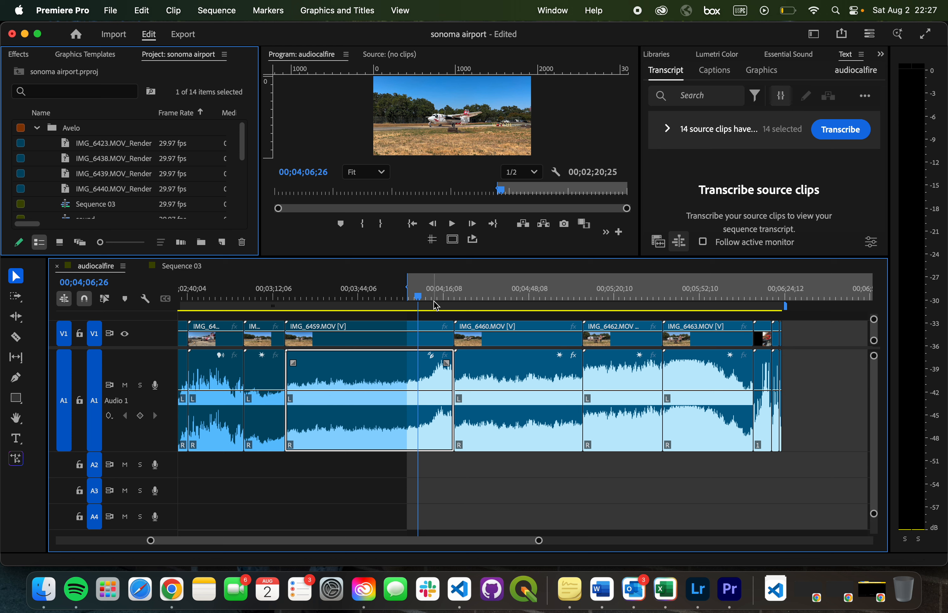
pyautogui.rightClick(493, 374)
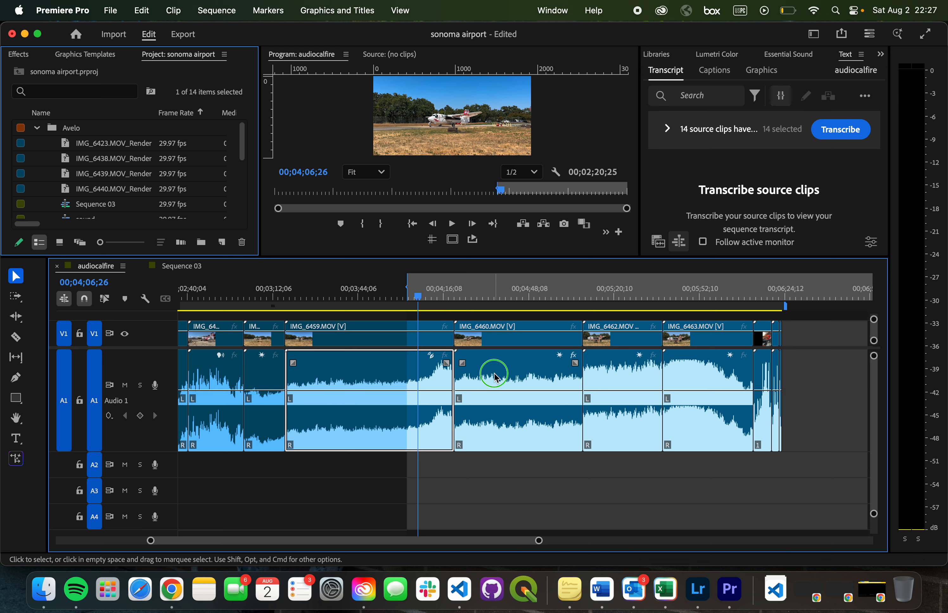
pyautogui.click(431, 374)
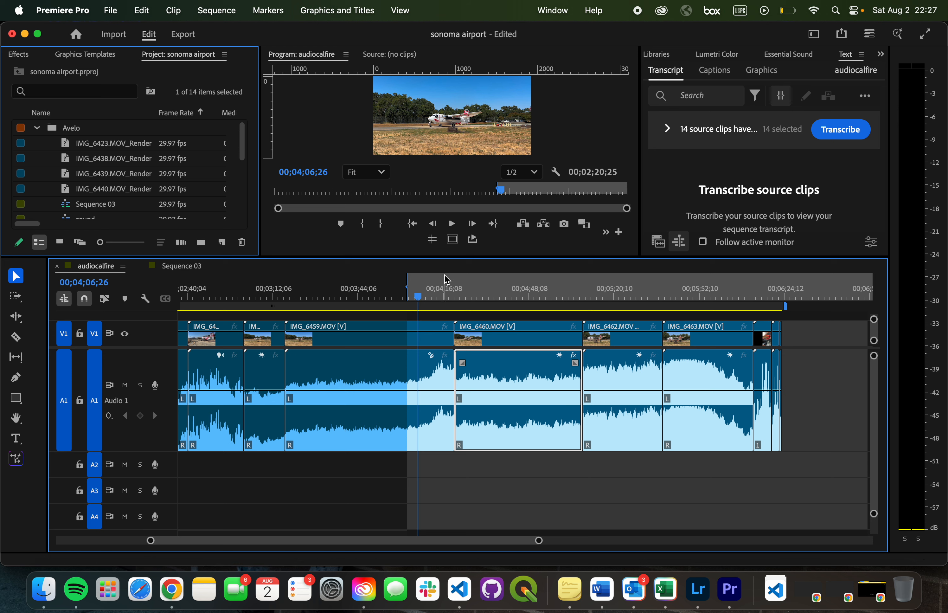
pyautogui.press('space')
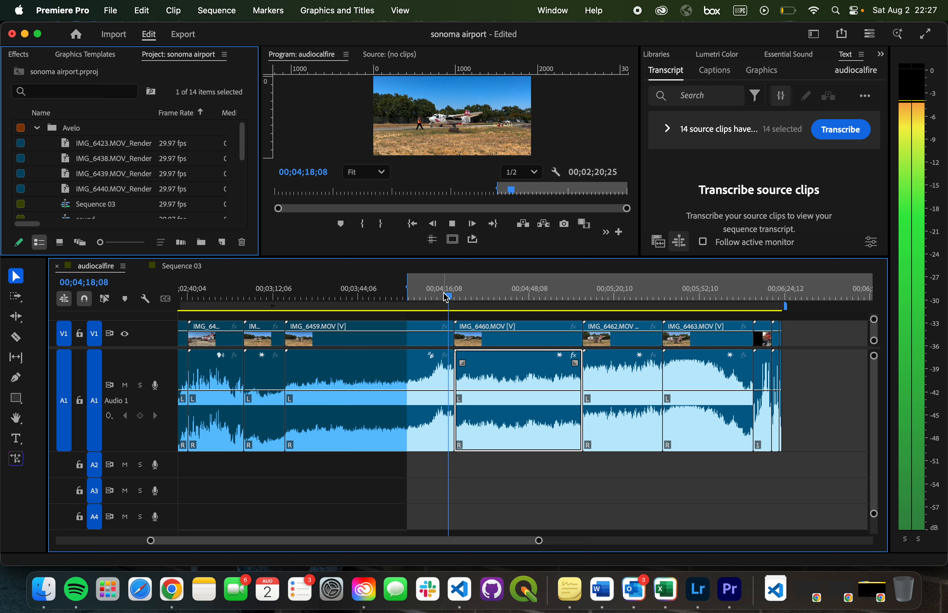
# Stop the playback at the end of IMG_6459.MOV and locate the Audio Gain command for the IMG_6460.MOV audio clip.
pyautogui.press('space')
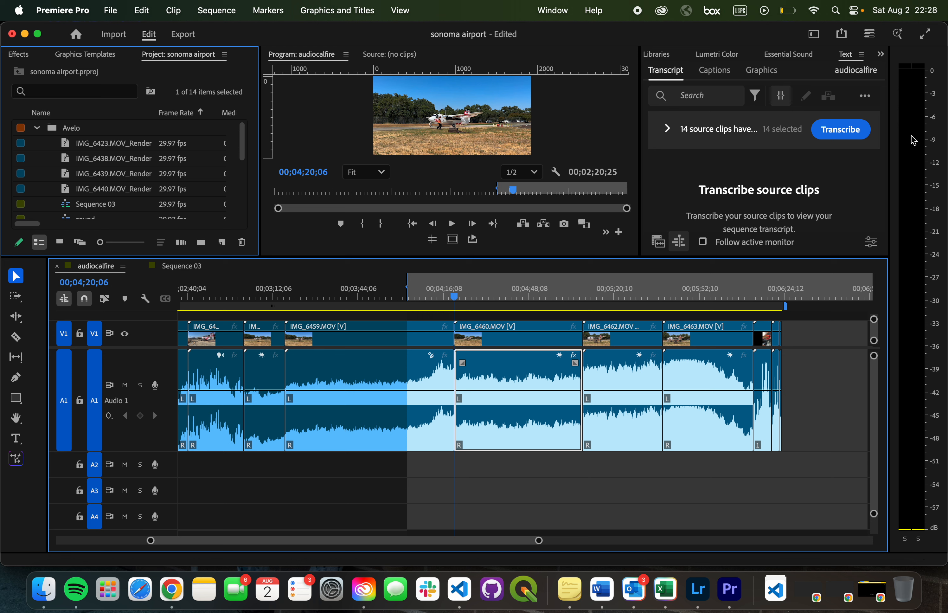
pyautogui.moveTo(524, 368)
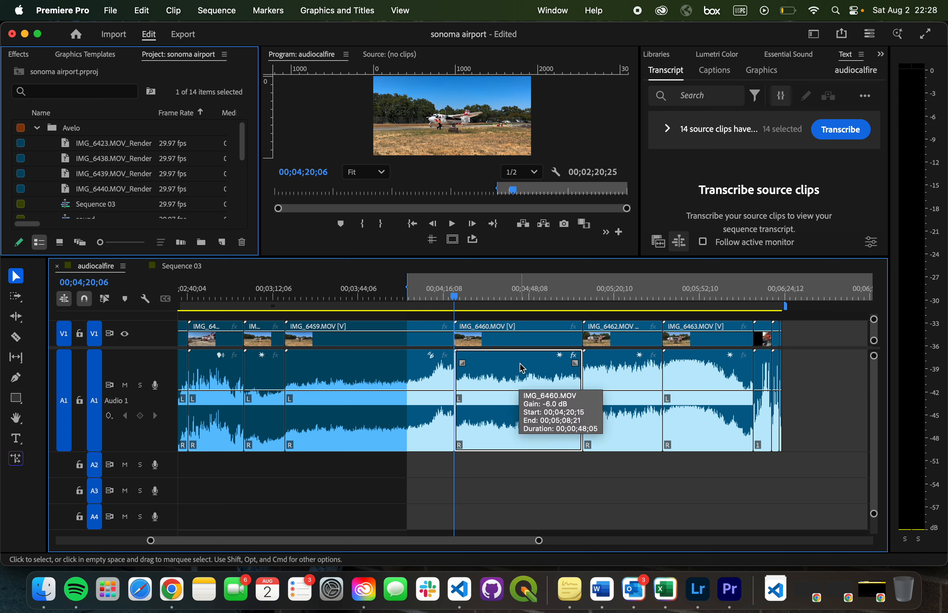
pyautogui.rightClick(482, 367)
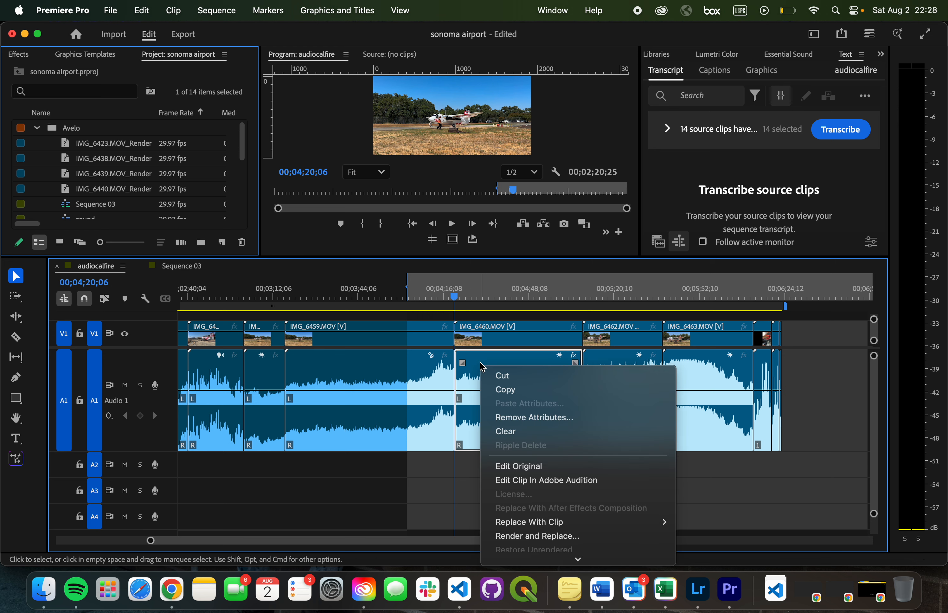
pyautogui.moveTo(562, 560)
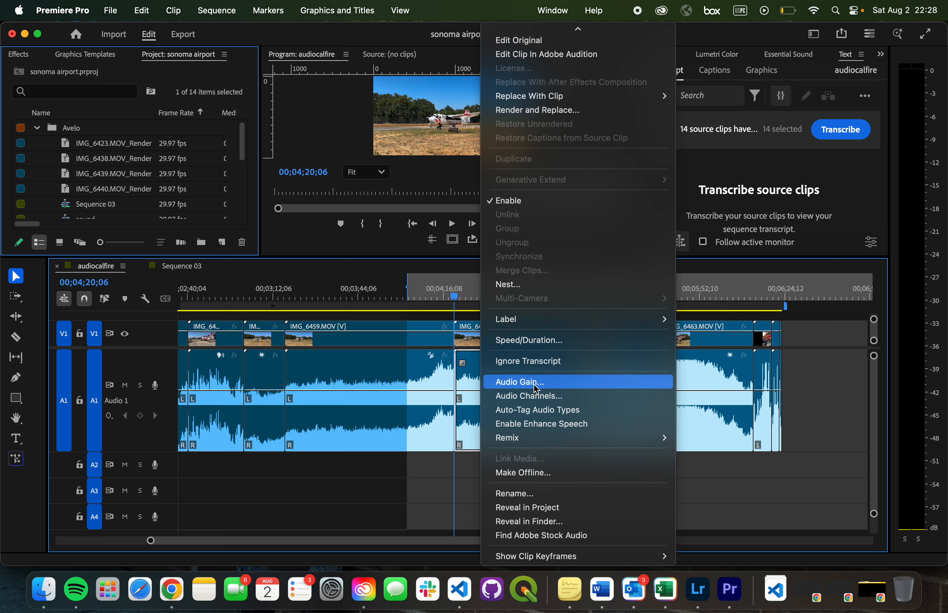
pyautogui.click(468, 383)
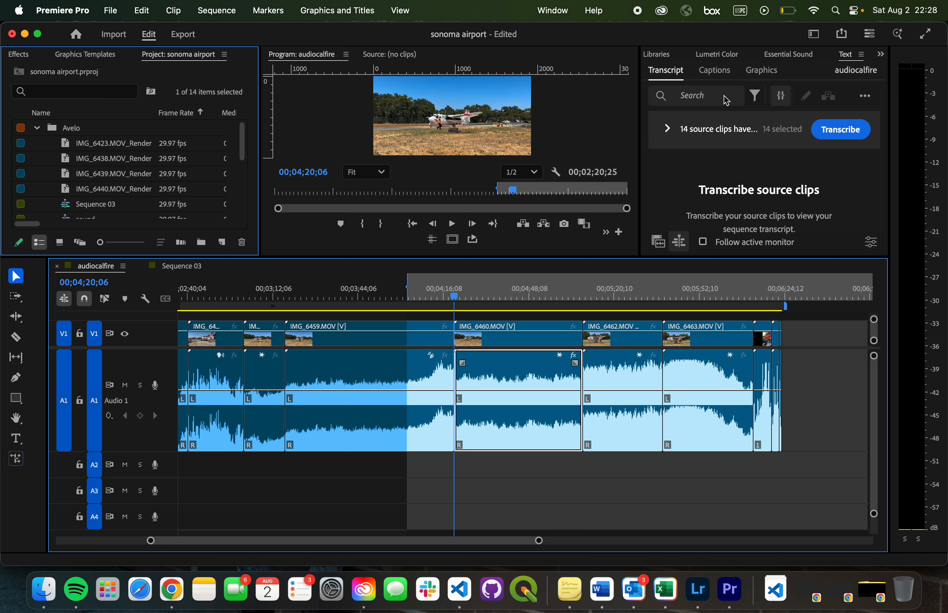
# Show the Essential Sound settings for IMG_6460.MOV and enable its Clip Volume adjustment, leaving the level at 0.0 dB.
pyautogui.click(775, 61)
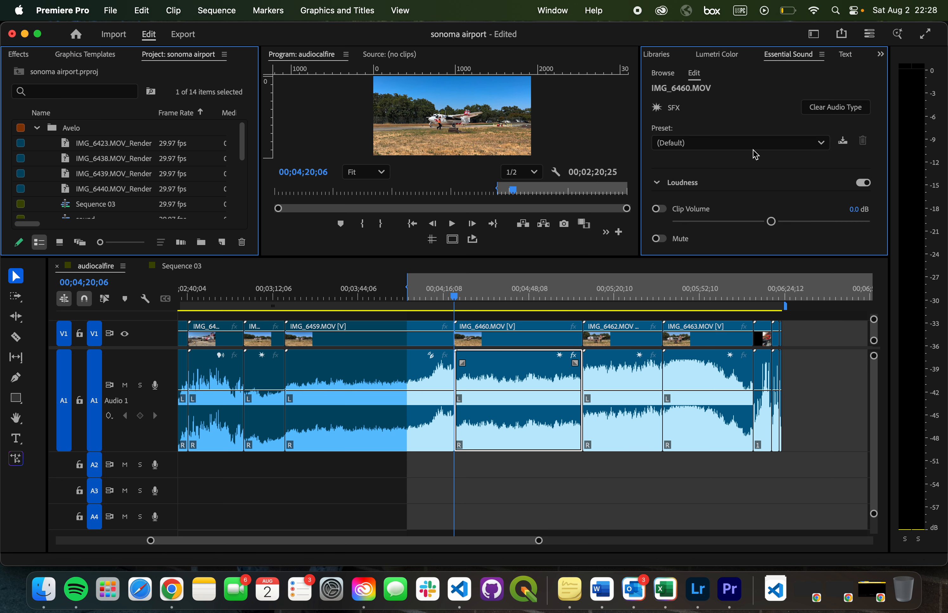
pyautogui.click(771, 222)
pyautogui.moveTo(772, 227)
pyautogui.mouseDown()
pyautogui.moveTo(703, 223)
pyautogui.moveTo(858, 230)
pyautogui.moveTo(750, 233)
pyautogui.moveTo(831, 239)
pyautogui.moveTo(767, 225)
pyautogui.mouseUp()
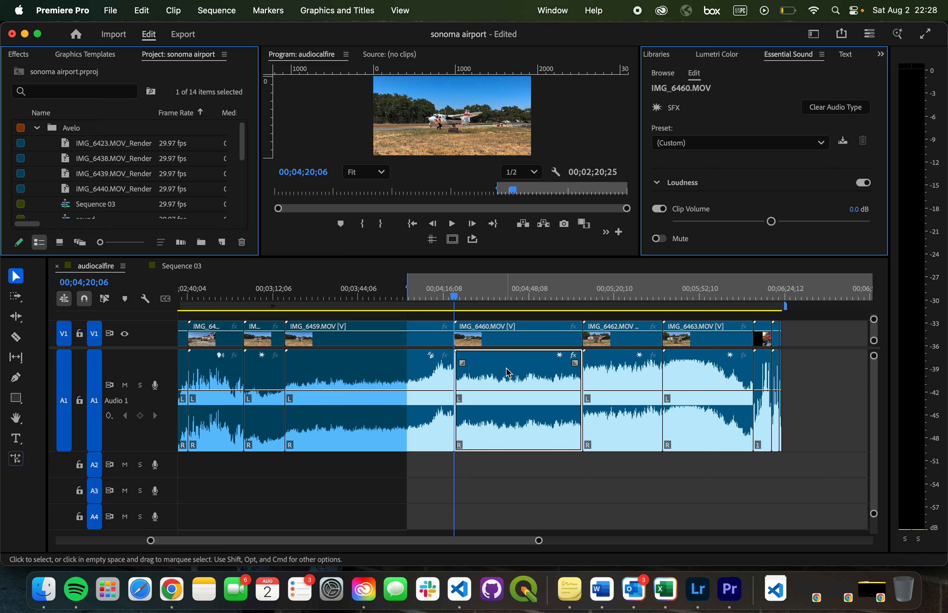
# Raise the audio gain of IMG_6460.MOV by 6 dB.
pyautogui.rightClick(493, 371)
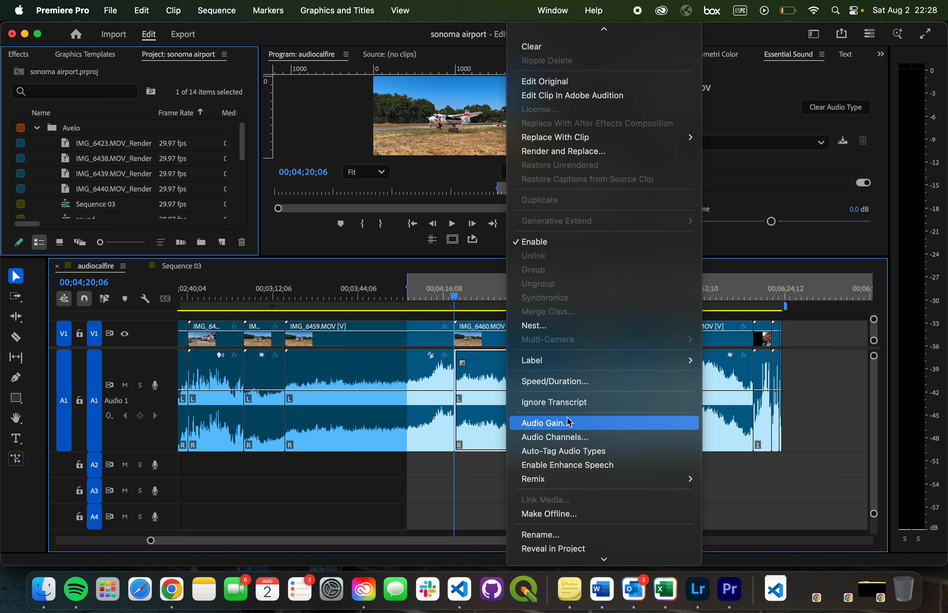
pyautogui.click(570, 422)
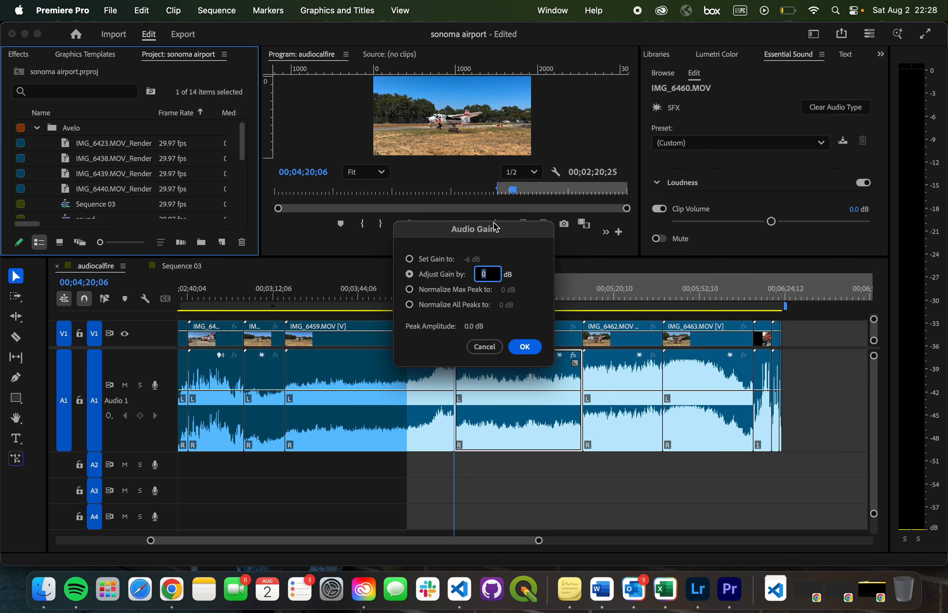
pyautogui.moveTo(502, 237); pyautogui.dragTo(385, 202)
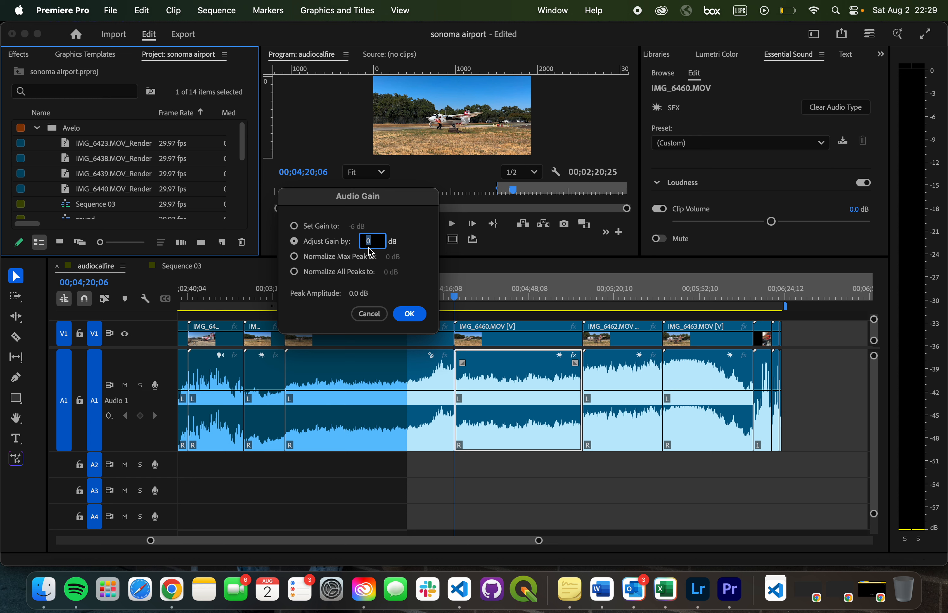
pyautogui.press('BackSpace')
pyautogui.write('6')
pyautogui.click(409, 314)
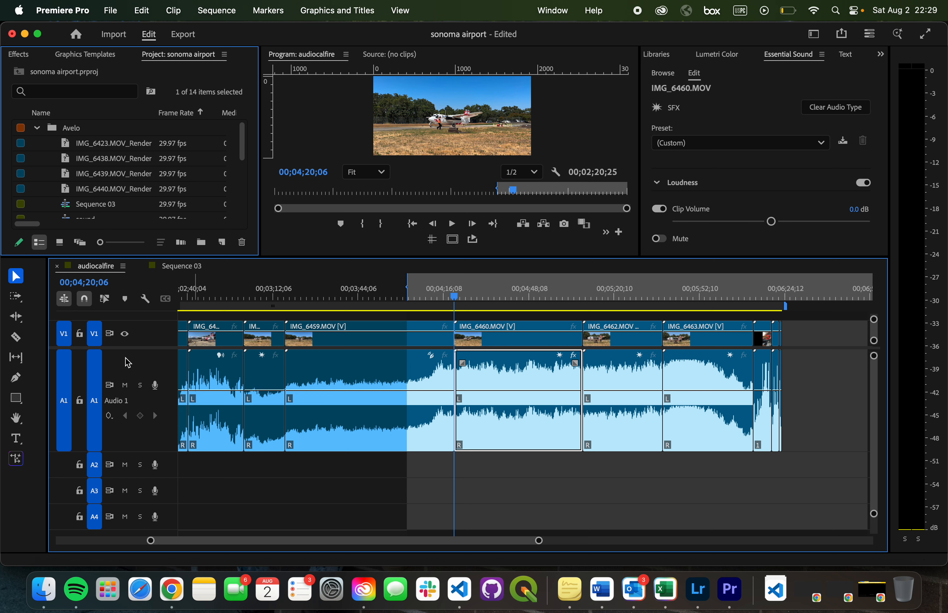
# Place the playhead at 00;04;22;23 in IMG_6460.MOV, shortly after its cut with IMG_6459.MOV.
pyautogui.scroll(3, 383, 359)
pyautogui.scroll(1, 550, 399)
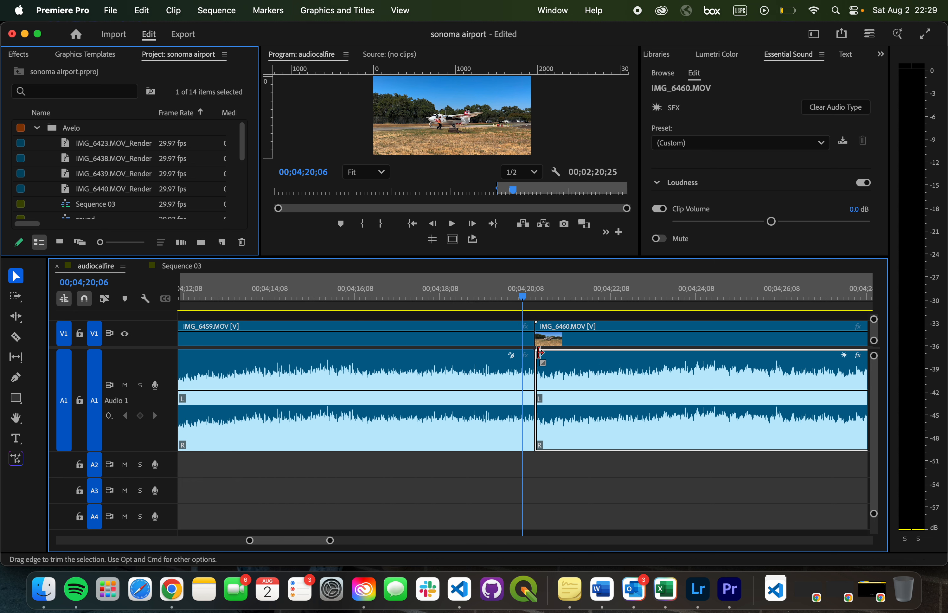
pyautogui.scroll(4, 594, 406)
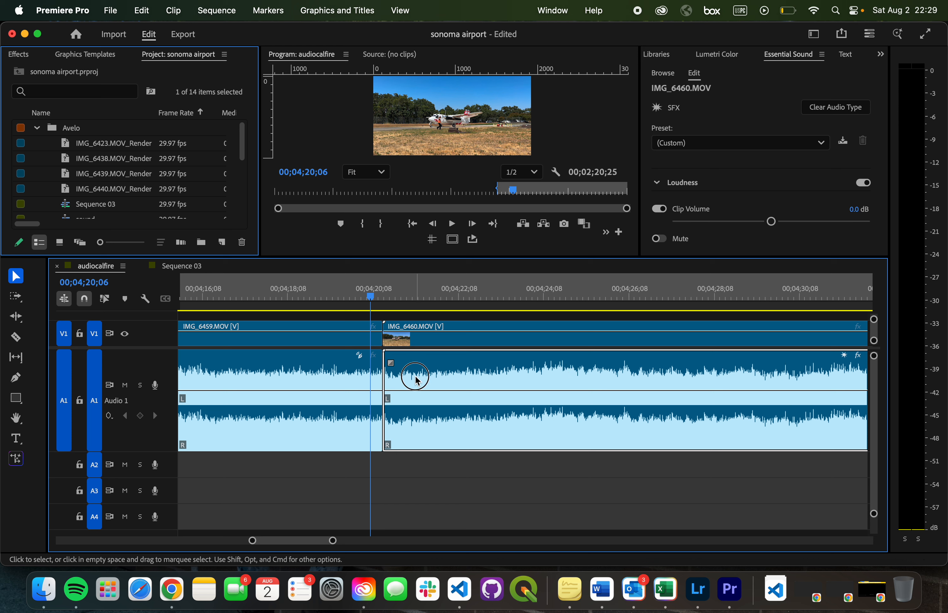
pyautogui.moveTo(422, 297); pyautogui.dragTo(480, 297)
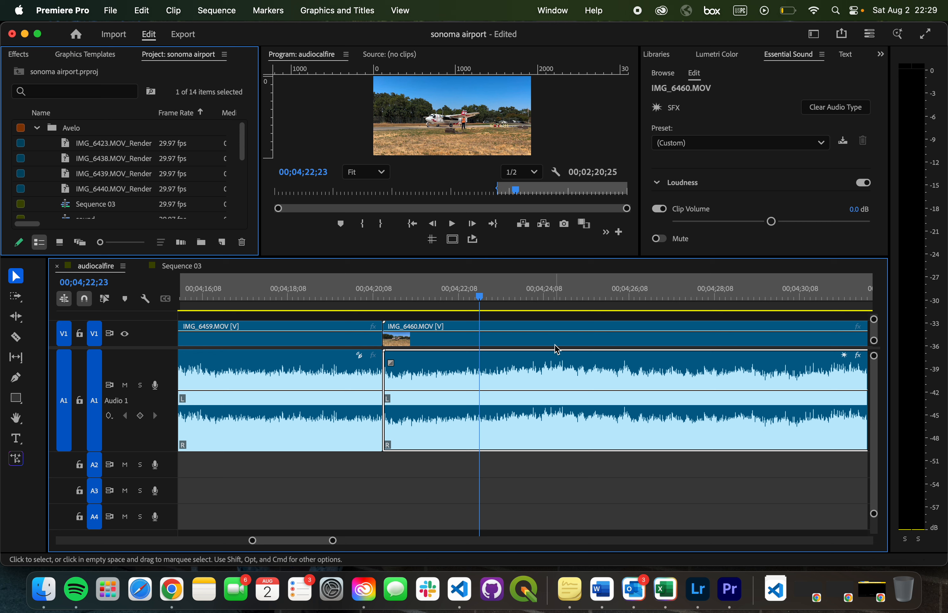
# Lower the audio gain of IMG_6460.MOV by adjusting it by -6 dB.
pyautogui.rightClick(543, 367)
pyautogui.moveTo(599, 567)
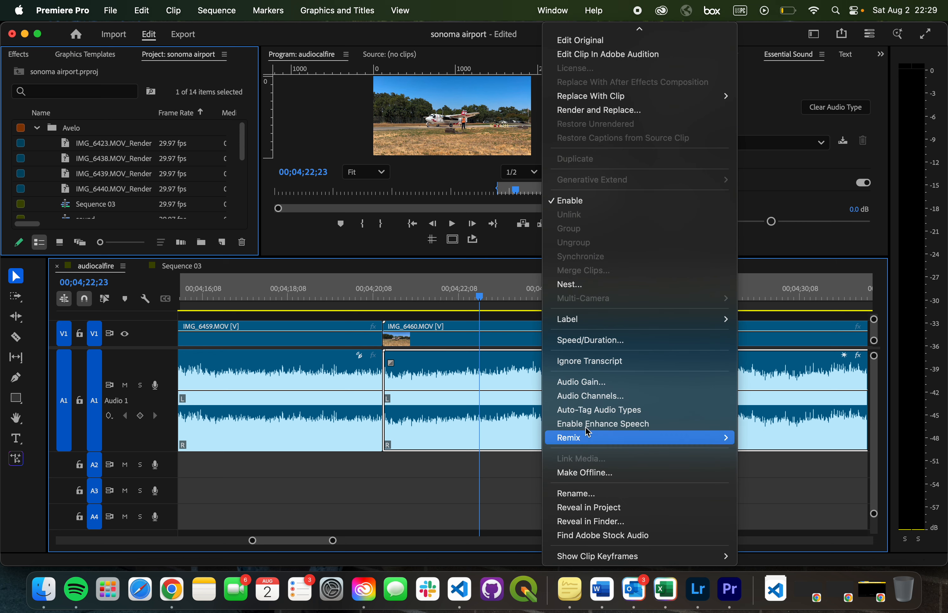
pyautogui.click(582, 382)
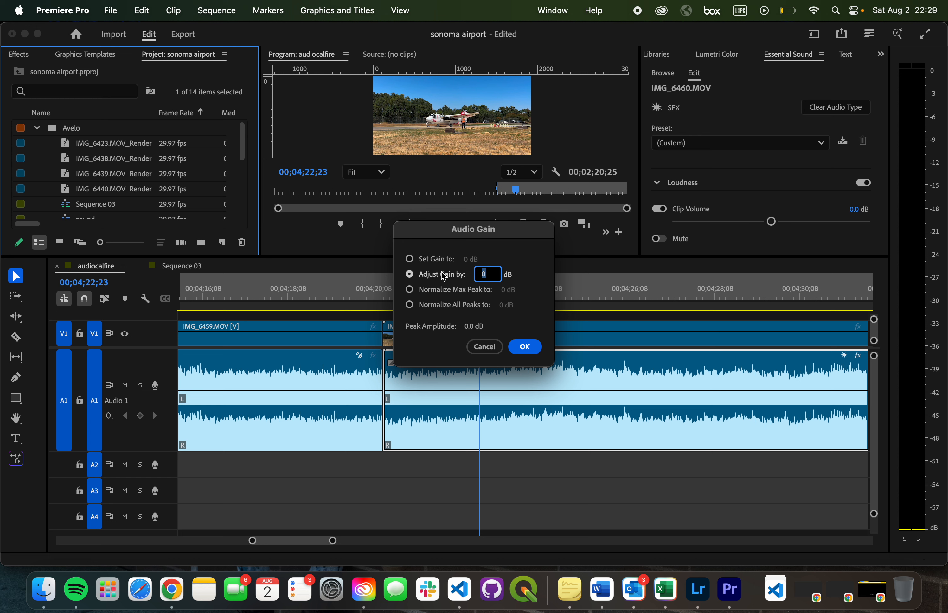
pyautogui.write('-')
pyautogui.write('+')
pyautogui.write('-')
pyautogui.write('6')
pyautogui.click(522, 350)
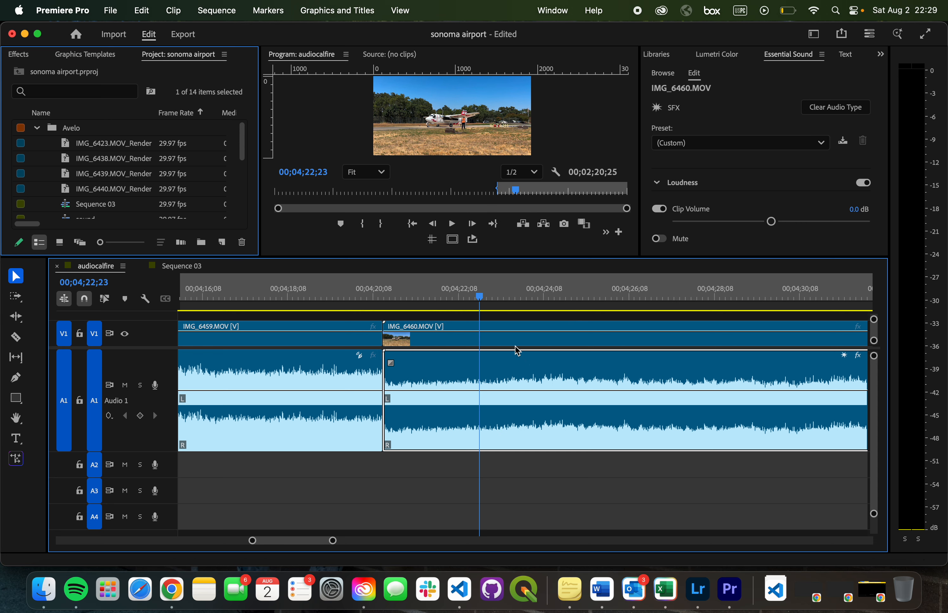
# Play the sequence from 00;04;19;03 across the cut into IMG_6460.MOV to compare both clips' levels on the audio meters.
pyautogui.moveTo(481, 297); pyautogui.dragTo(378, 302)
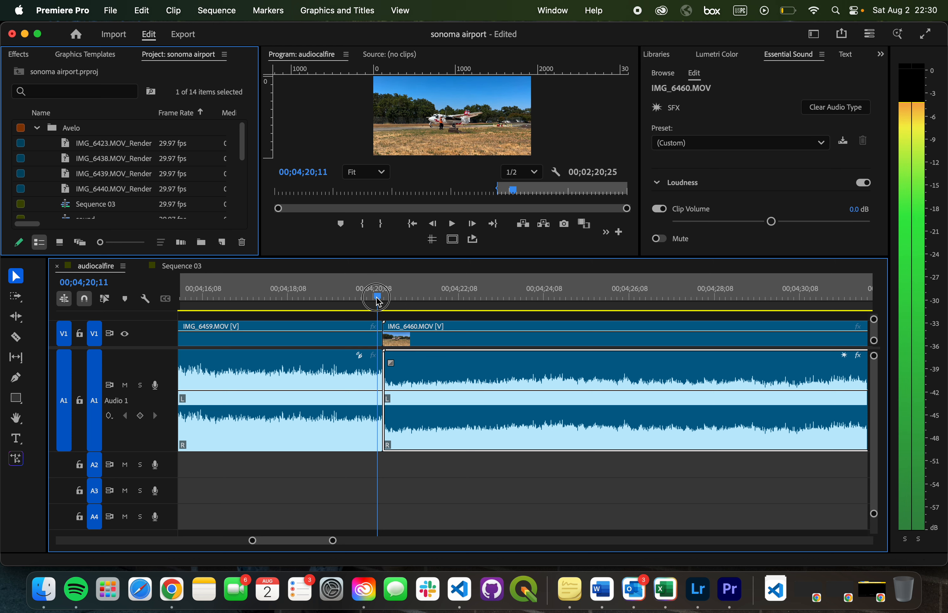
pyautogui.moveTo(378, 303); pyautogui.dragTo(379, 303)
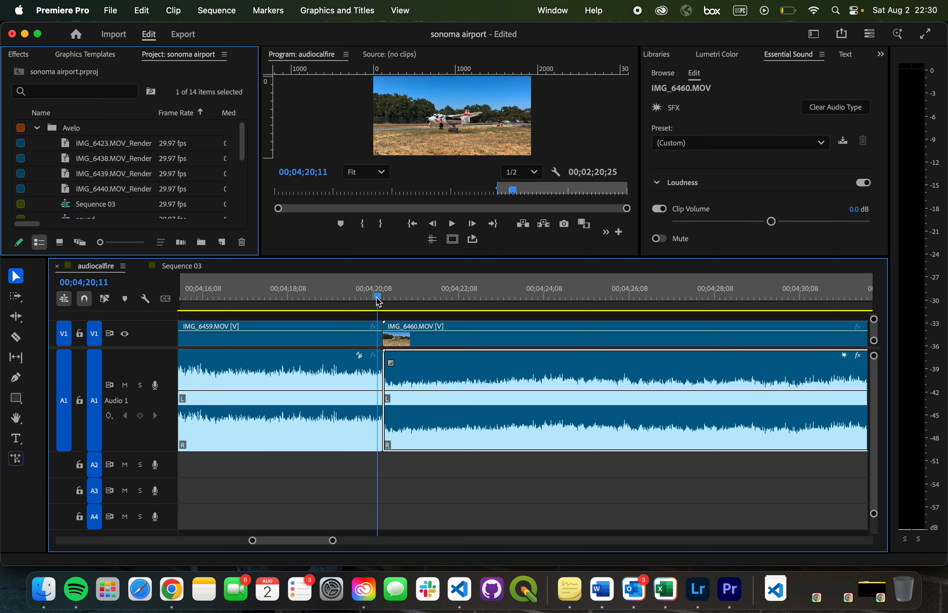
pyautogui.press('space')
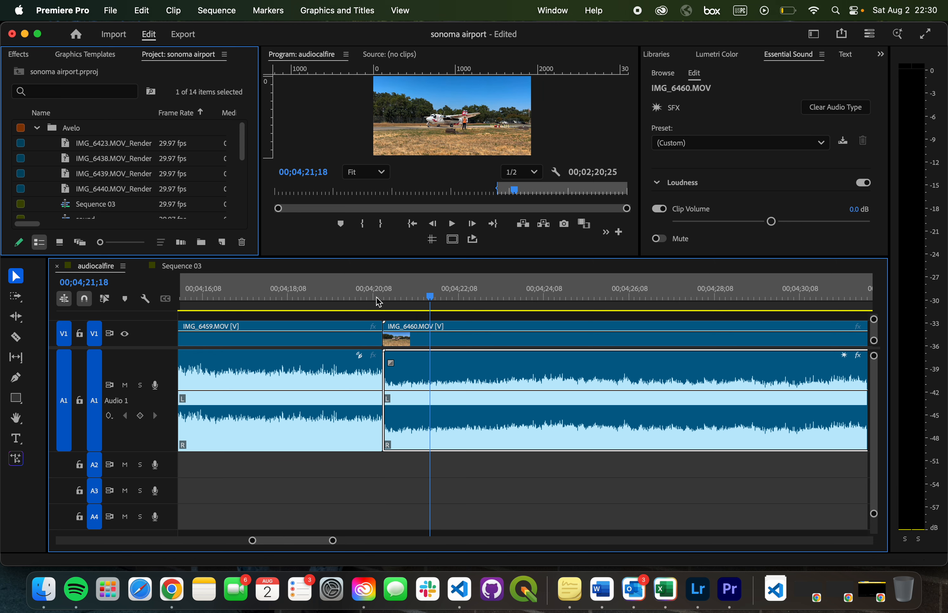
pyautogui.click(325, 298)
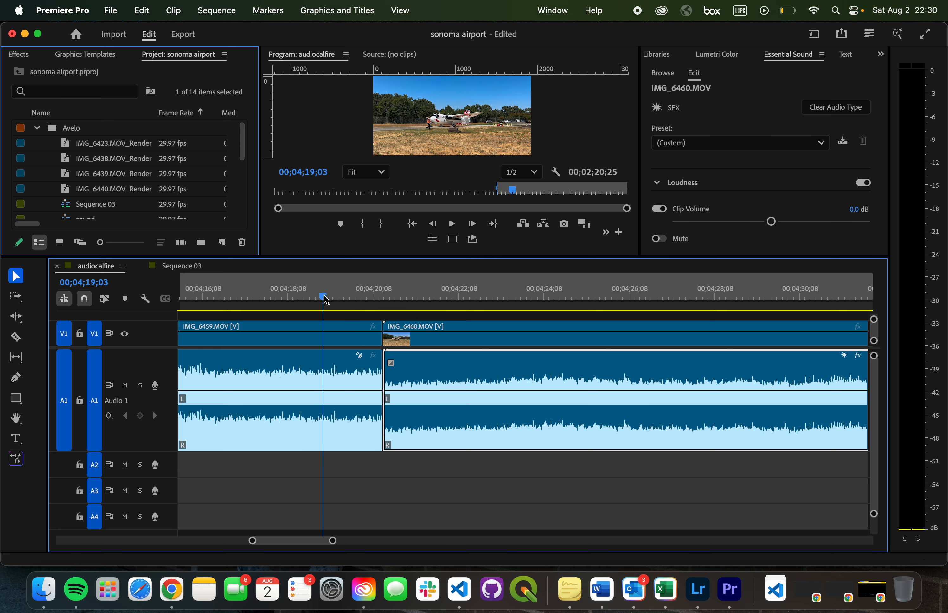
pyautogui.press('space')
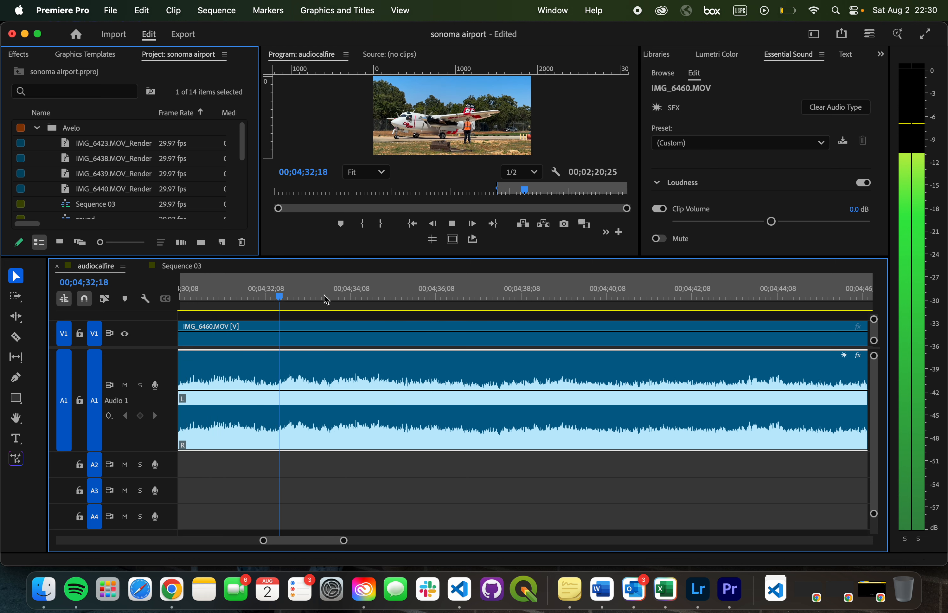
pyautogui.press('space')
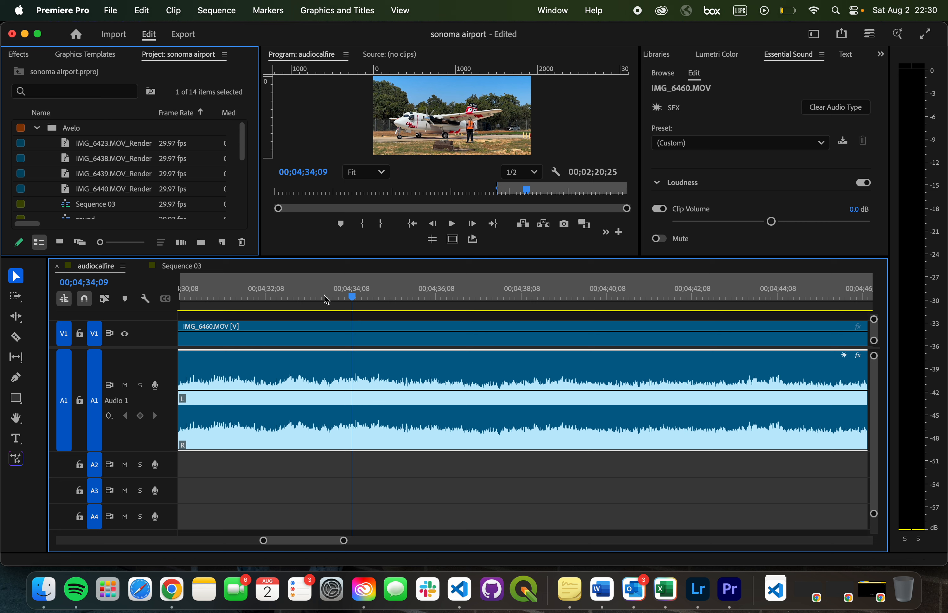
# Reduce the IMG_6460.MOV audio further by adjusting its gain by -3 dB.
pyautogui.rightClick(290, 364)
pyautogui.moveTo(324, 561)
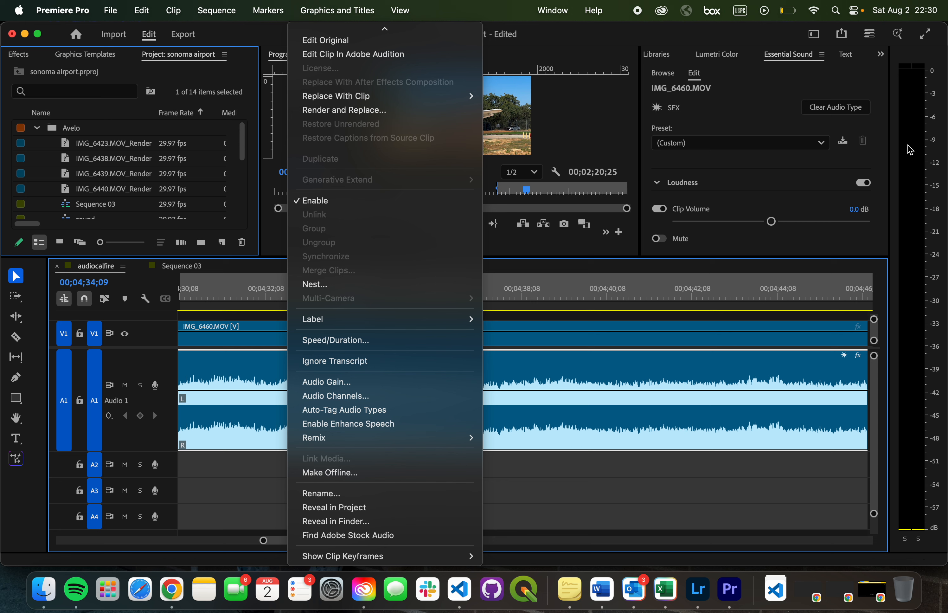
pyautogui.click(333, 382)
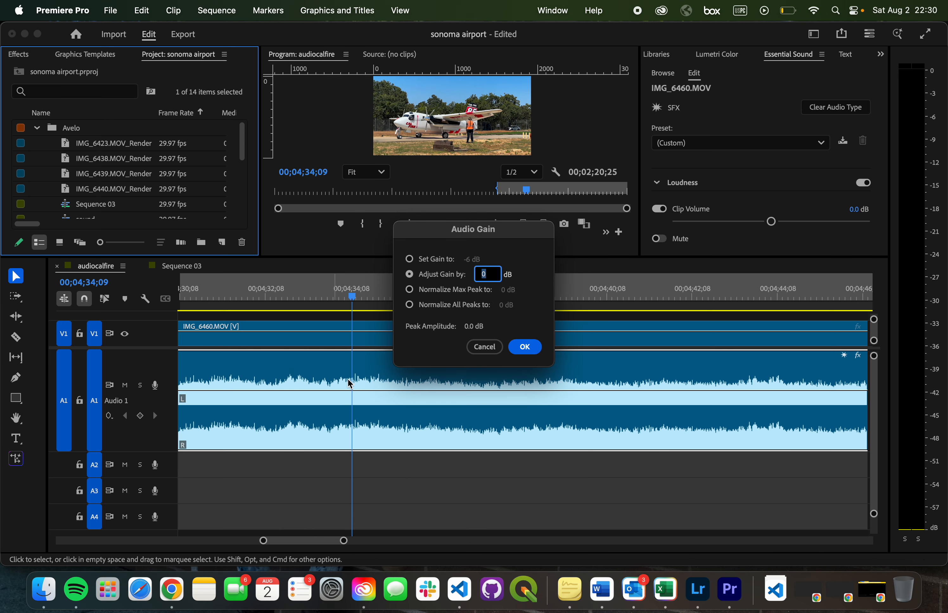
pyautogui.write('-3')
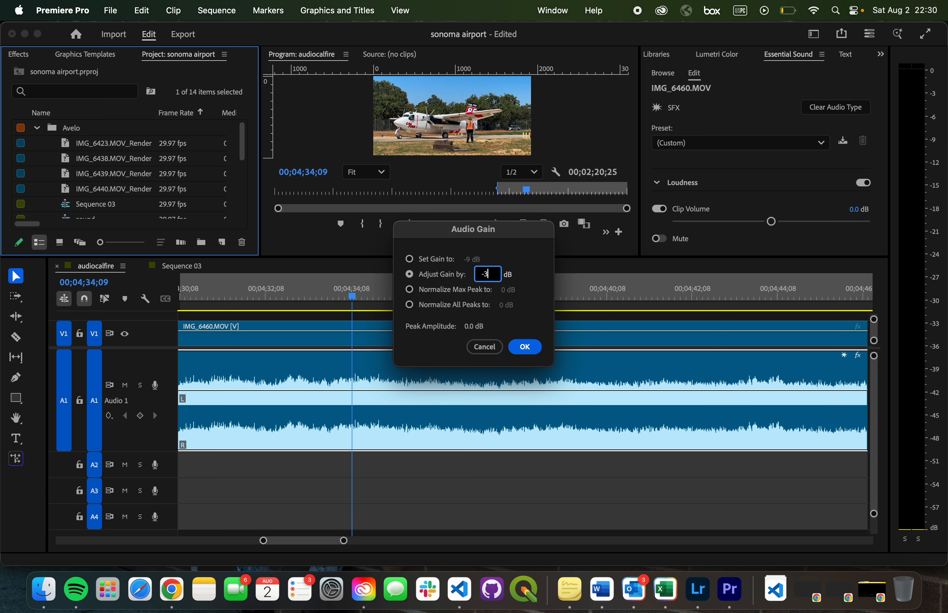
pyautogui.click(526, 348)
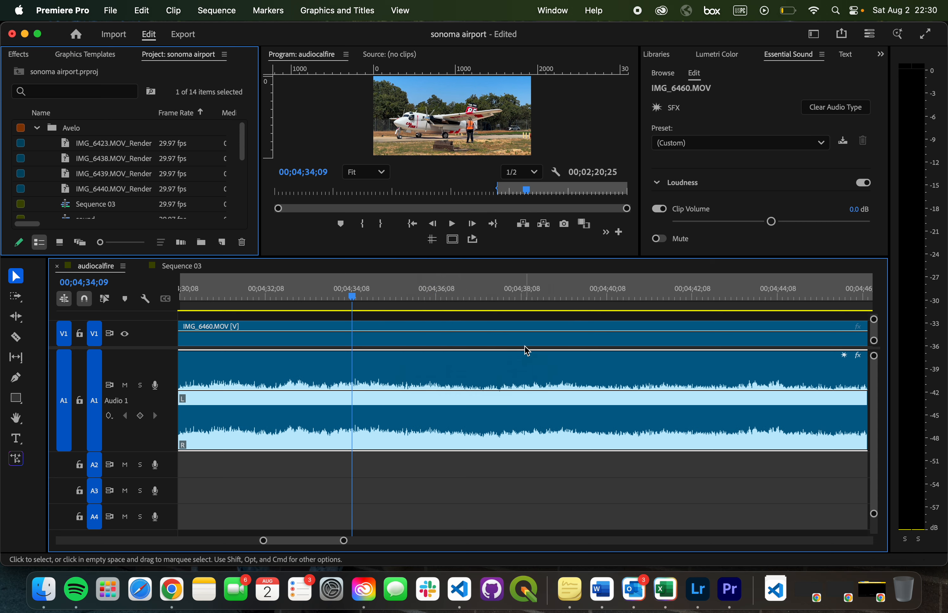
# Play IMG_6460.MOV from 00;04;34;09 to check its level on the meters and compare its waveform with the neighbouring clips.
pyautogui.press('space')
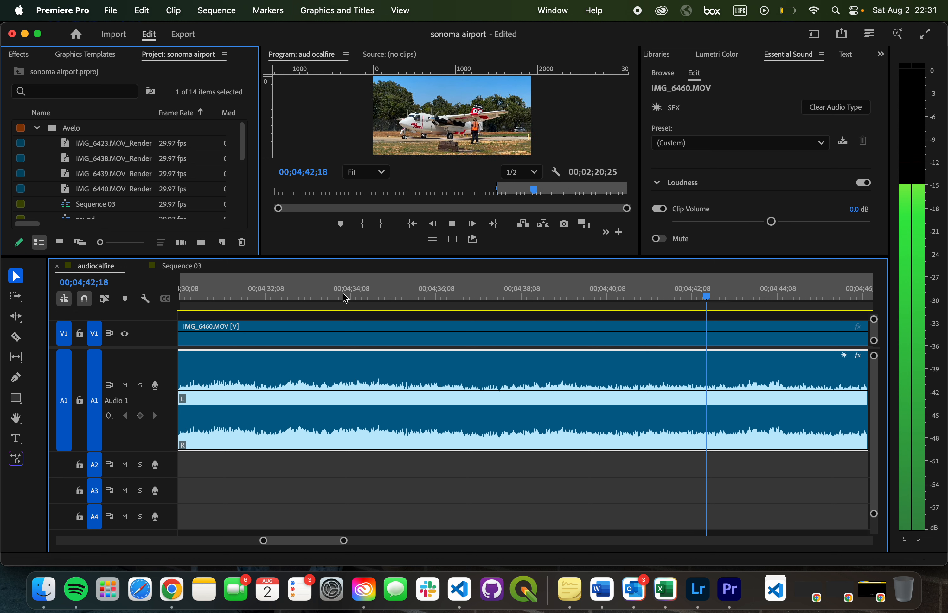
pyautogui.press('space')
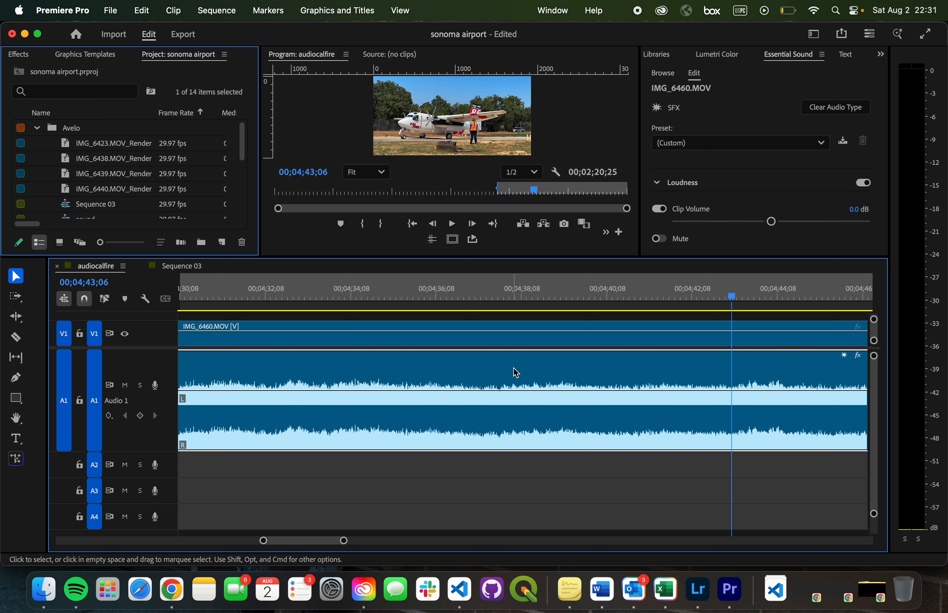
pyautogui.press('-')
pyautogui.press('-')
pyautogui.press('-')
pyautogui.press('-')
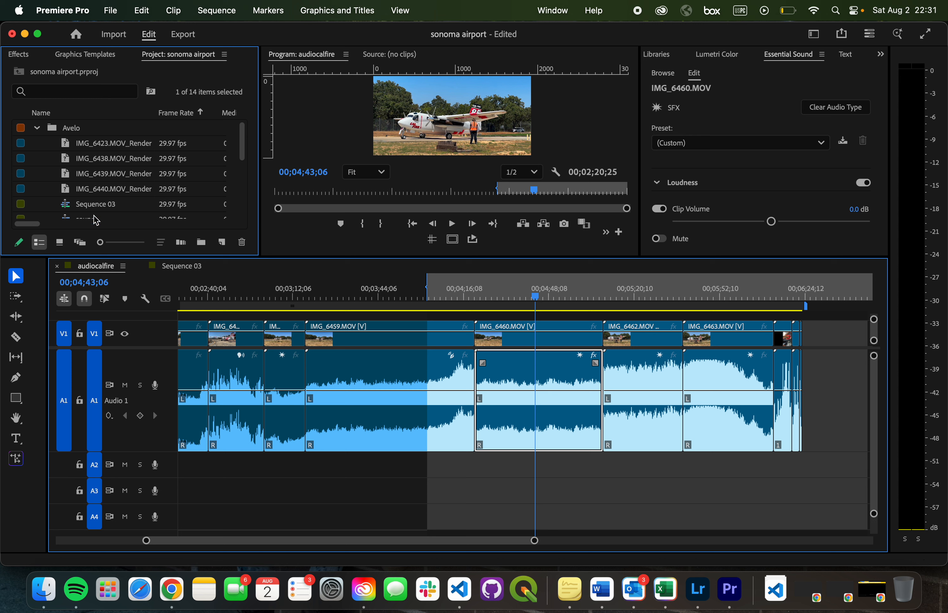
# Look through the project's sequences and source clips down to the calfire bin.
pyautogui.scroll(-5, 97, 203)
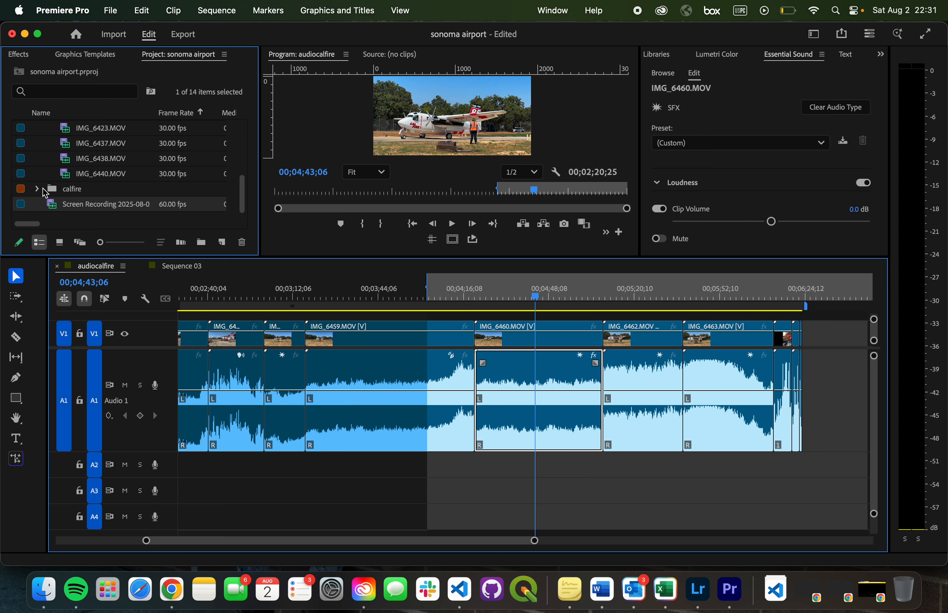
pyautogui.scroll(5, 97, 186)
pyautogui.scroll(-2, 98, 186)
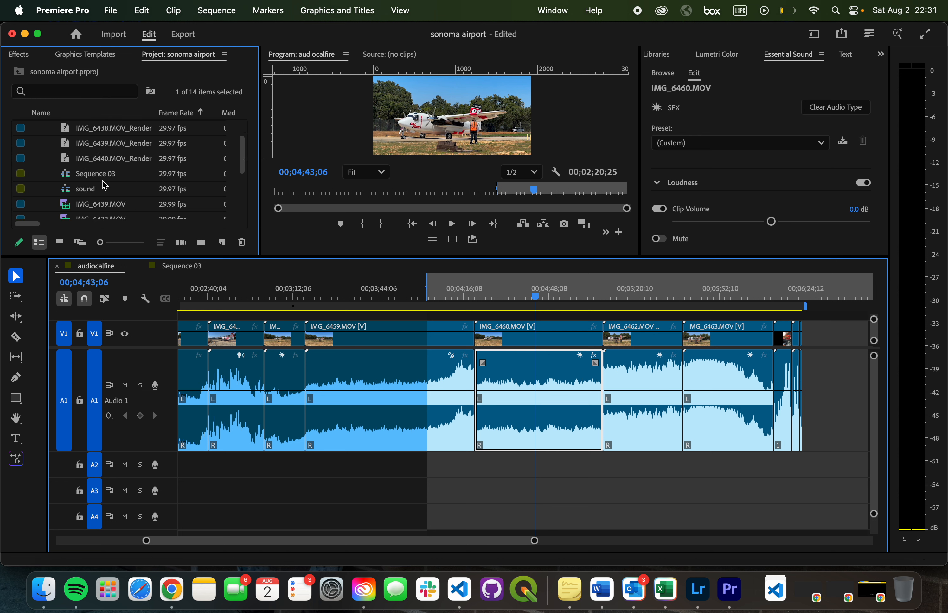
pyautogui.scroll(-3, 105, 186)
pyautogui.hscroll(1, 102, 180)
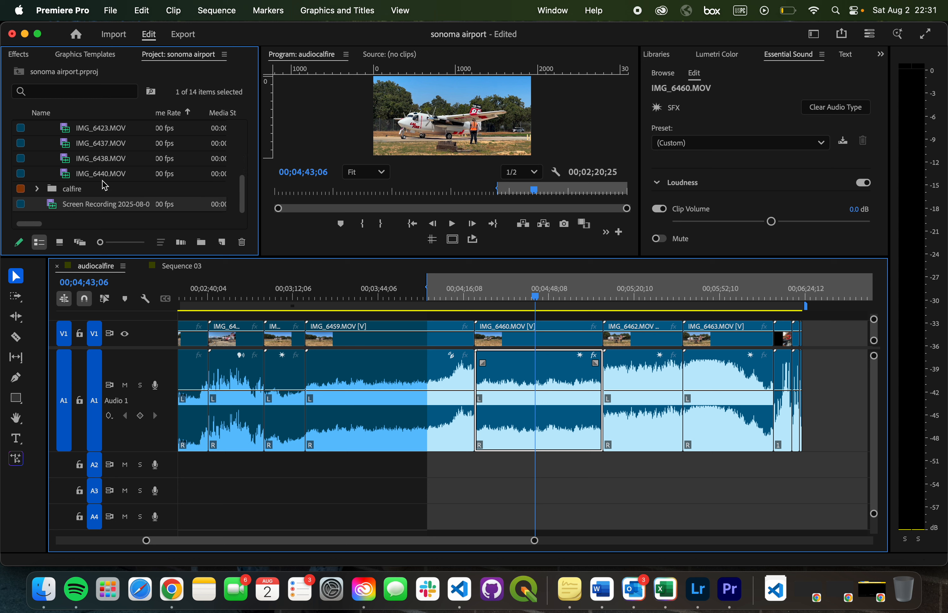